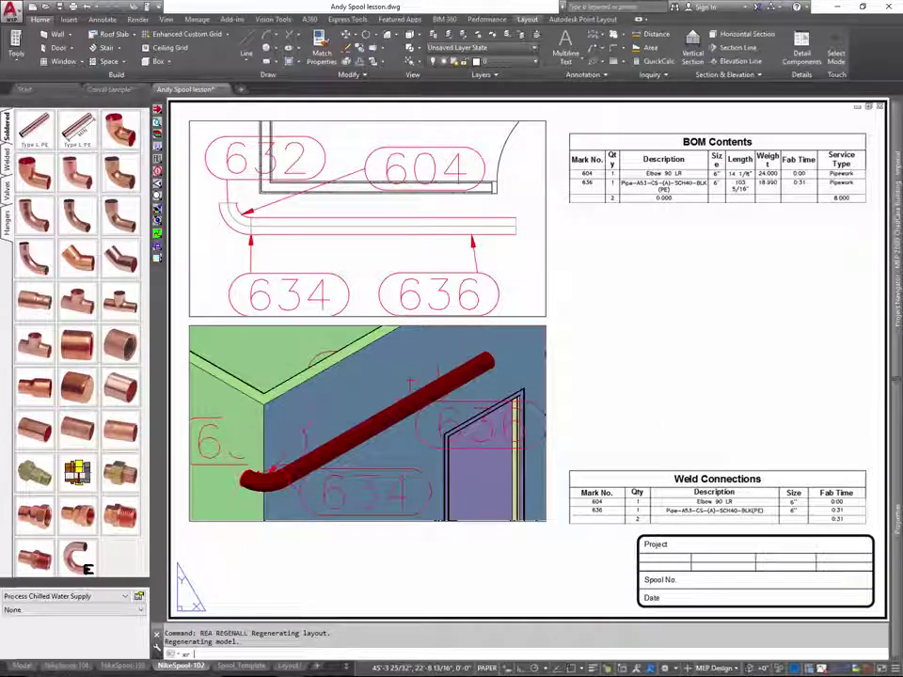
Unload the 01 Interior and 01 Shell external references from the spool drawing.
{"action": "type", "text": "xr"}
{"action": "key", "text": "Return"}
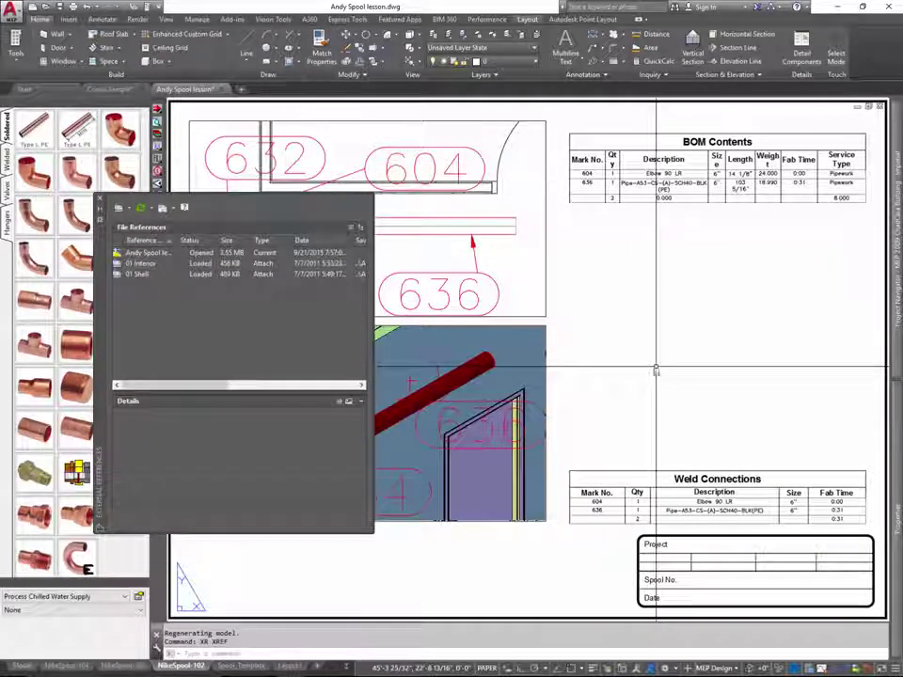
{"action": "left_click", "coordinate": [141, 264]}
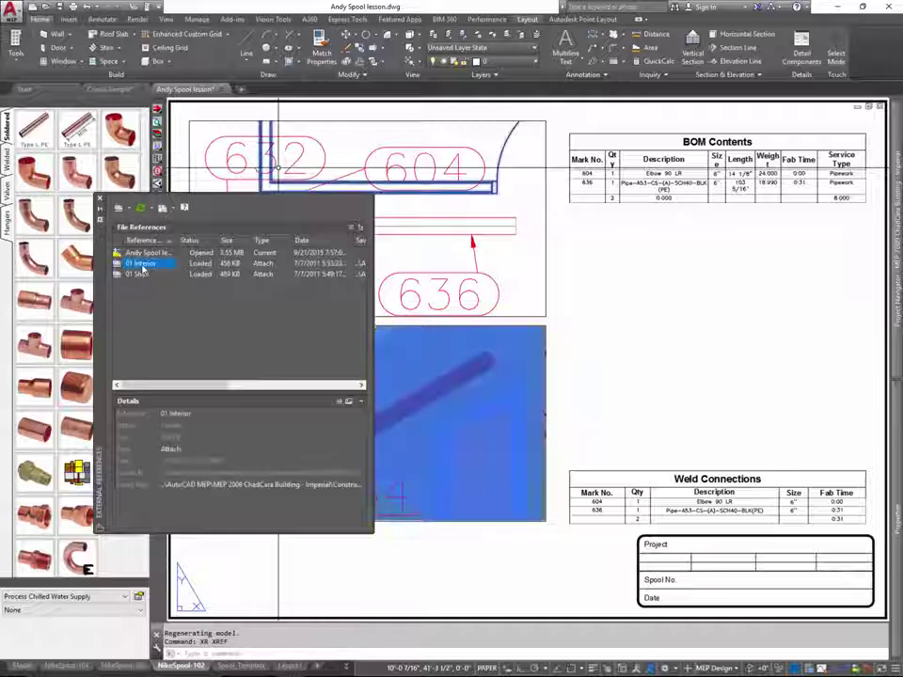
{"action": "double_click", "coordinate": [139, 273]}
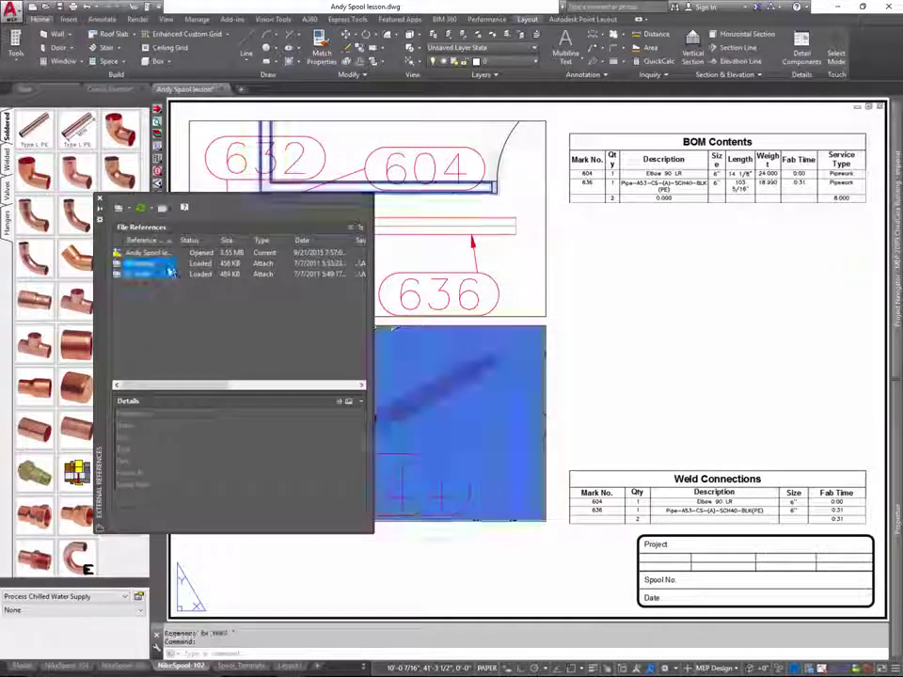
{"action": "right_click", "coordinate": [172, 271]}
{"action": "left_click", "coordinate": [143, 273]}
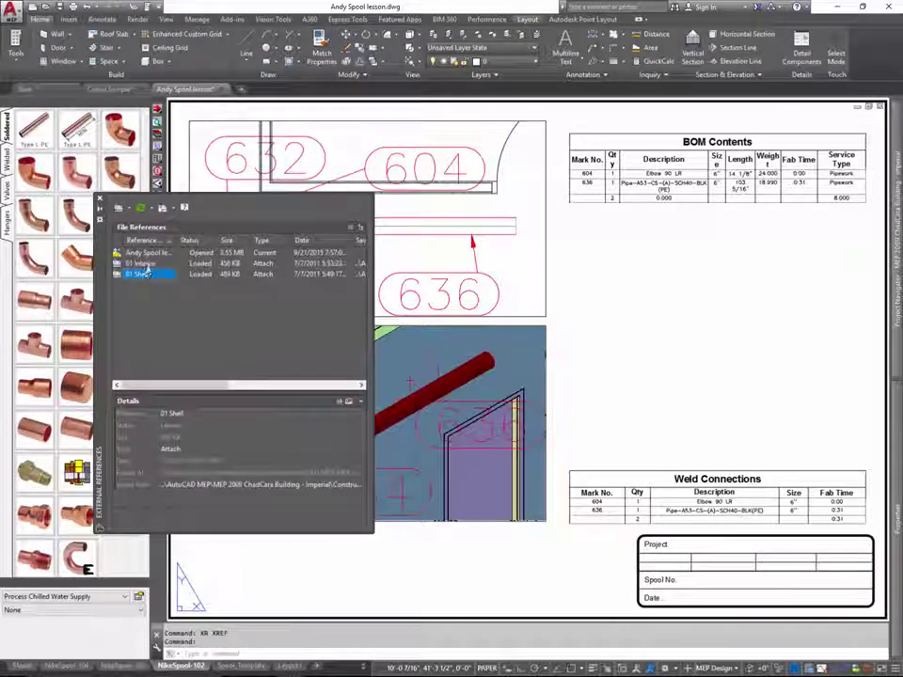
{"action": "right_click", "coordinate": [148, 266]}
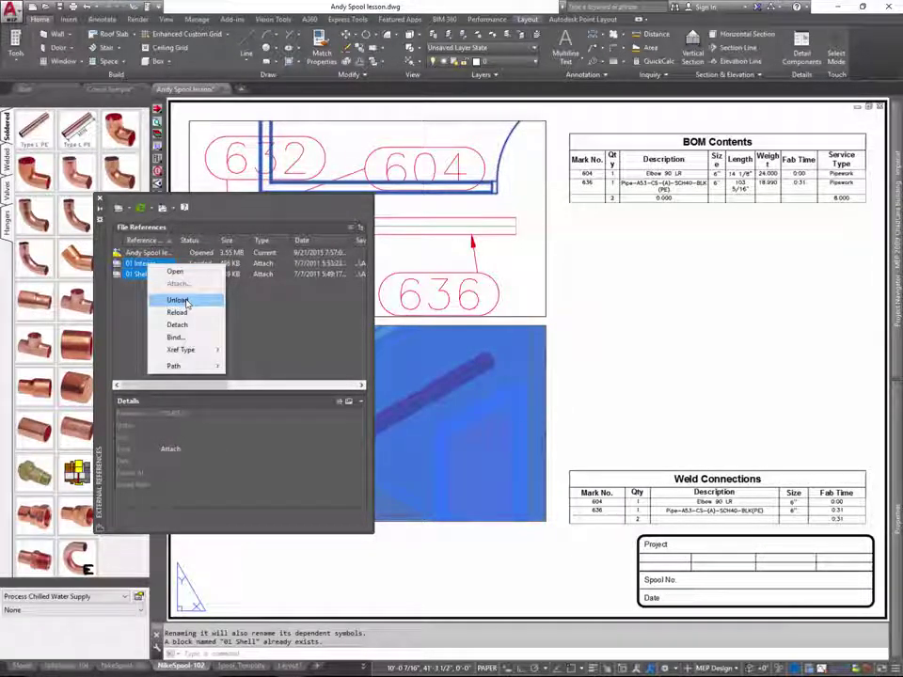
{"action": "left_click", "coordinate": [179, 299]}
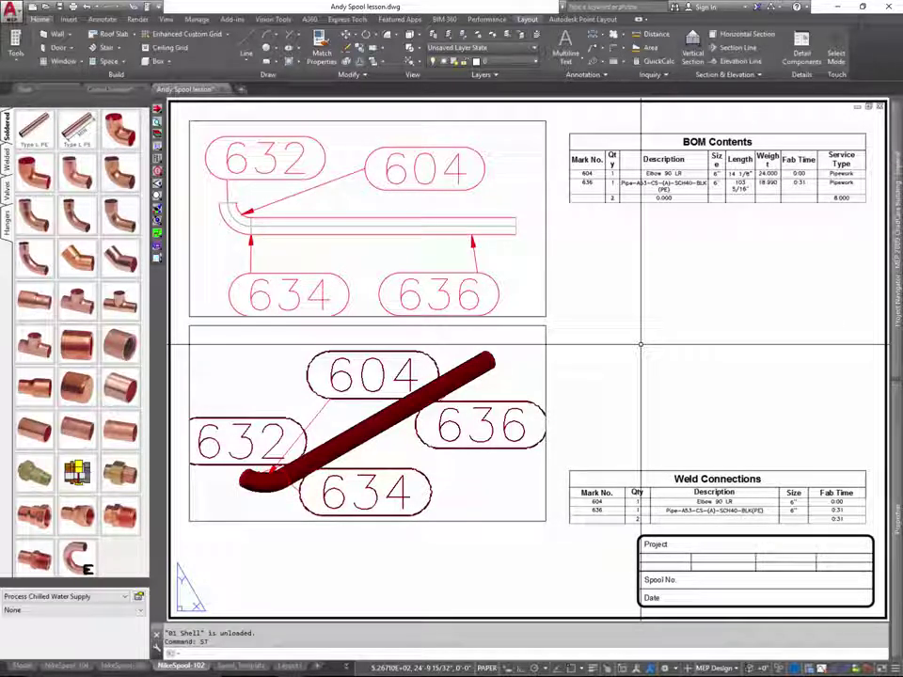
Set the Standard text style's height to 4", apply it and regenerate the layout.
{"action": "type", "text": "ST"}
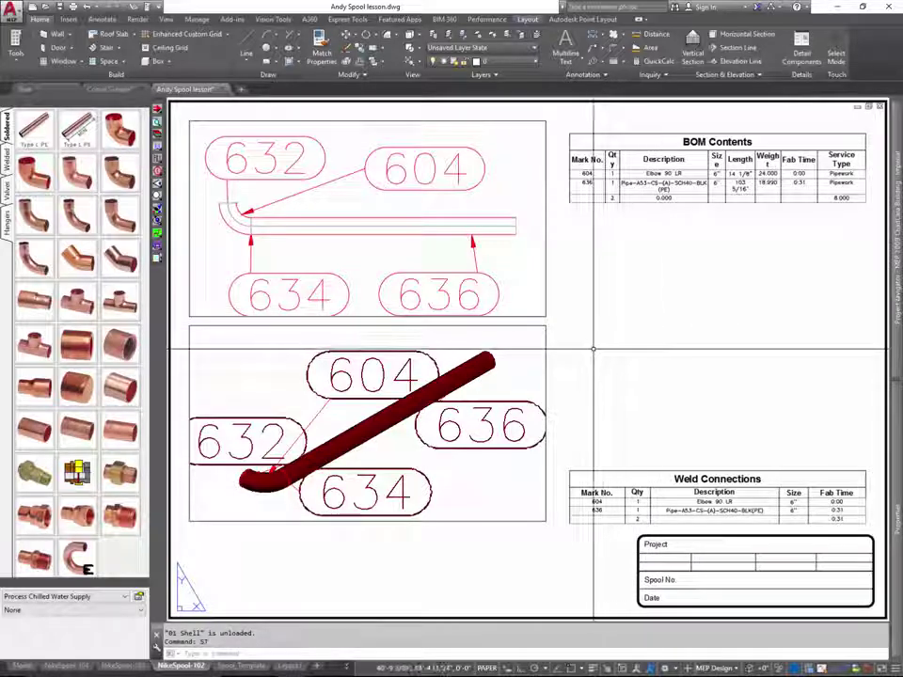
{"action": "left_click", "coordinate": [696, 376]}
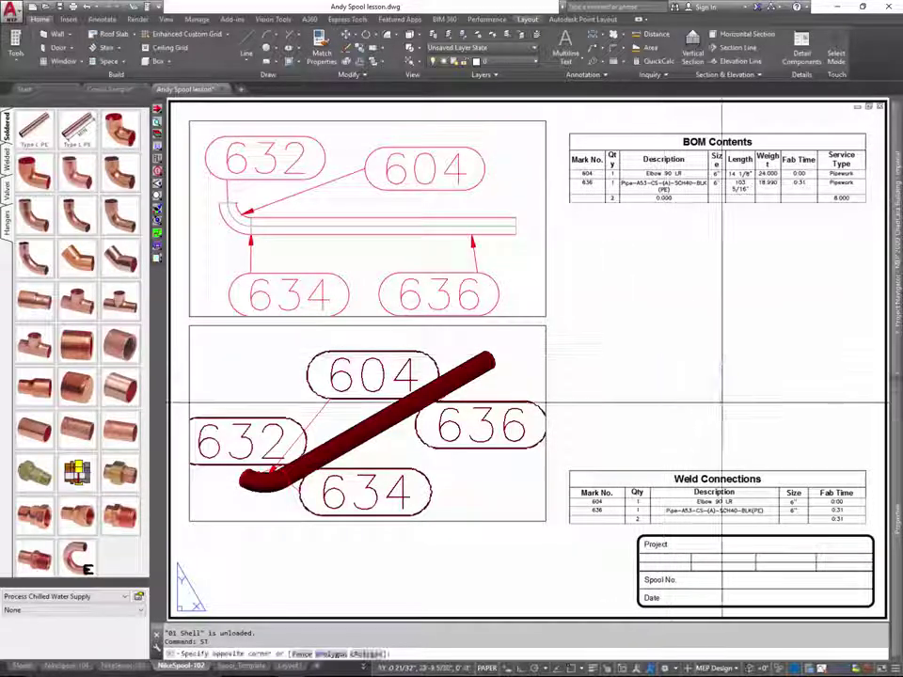
{"action": "key", "text": "Escape"}
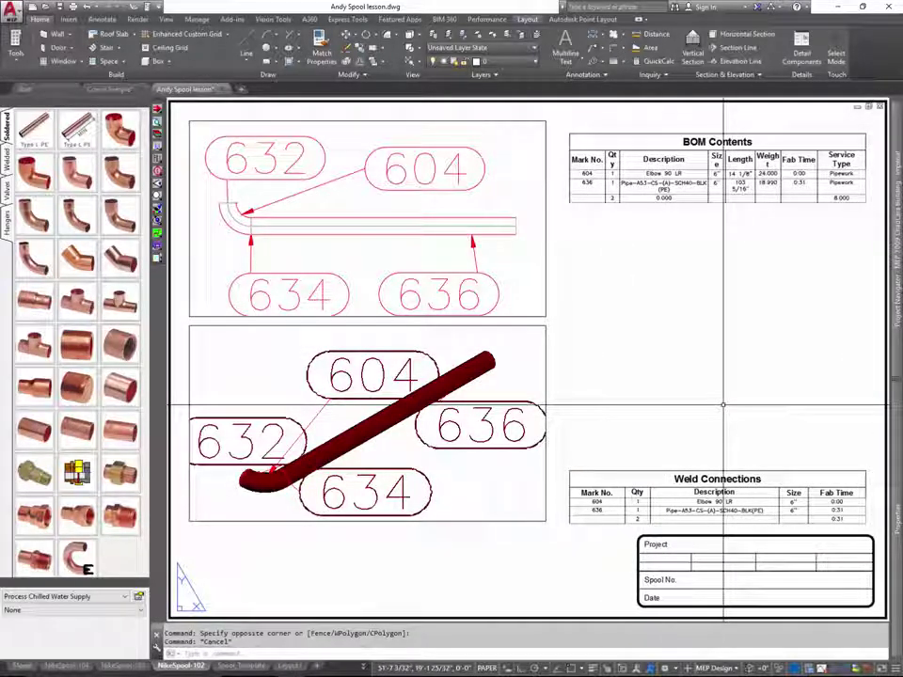
{"action": "type", "text": "st"}
{"action": "key", "text": "Return"}
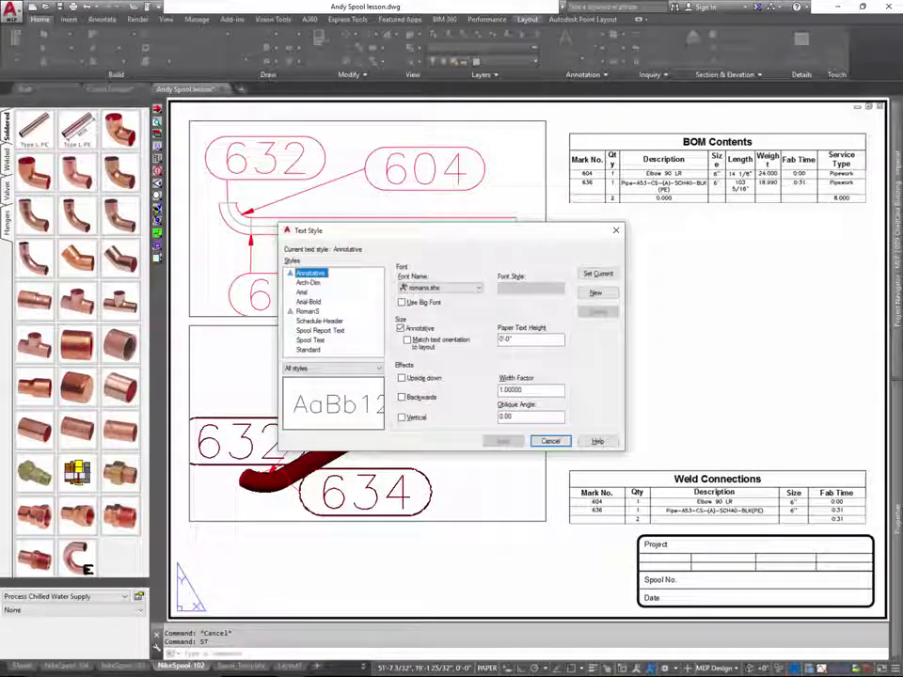
{"action": "left_click", "coordinate": [310, 350]}
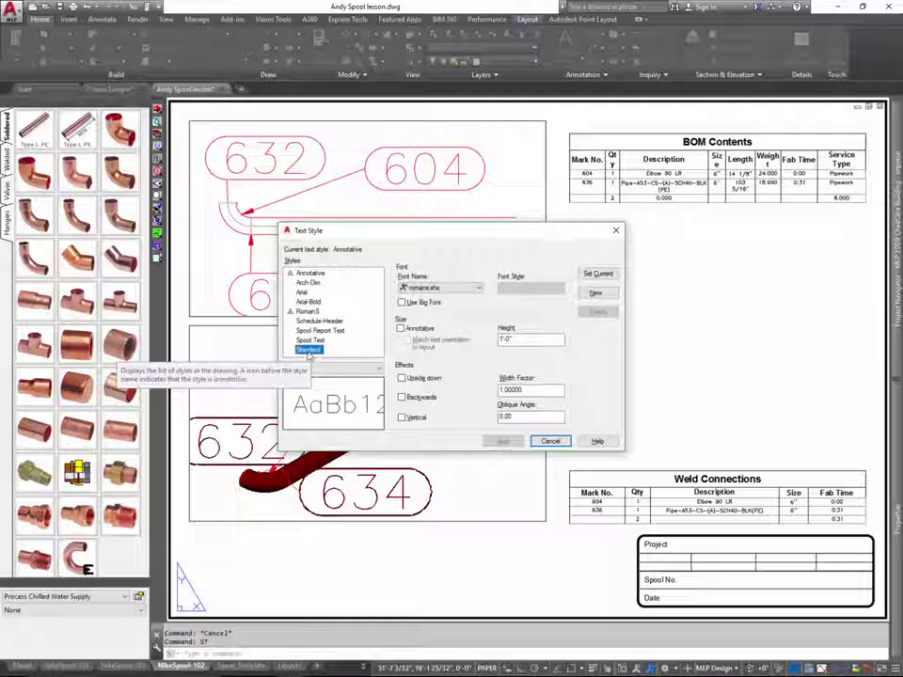
{"action": "left_click", "coordinate": [541, 341]}
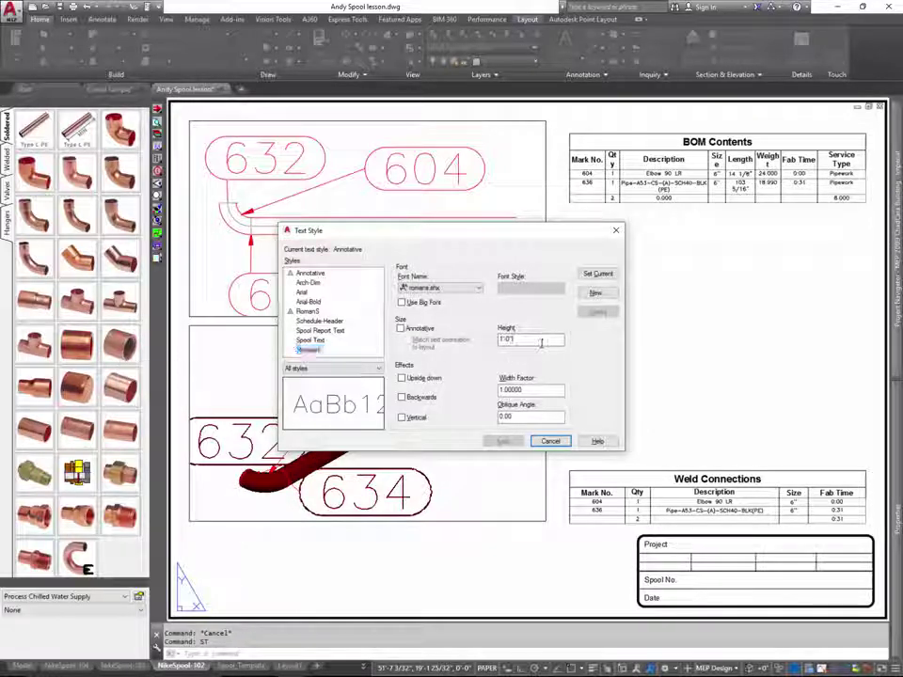
{"action": "left_click_drag", "start_coordinate": [541, 343], "coordinate": [486, 348]}
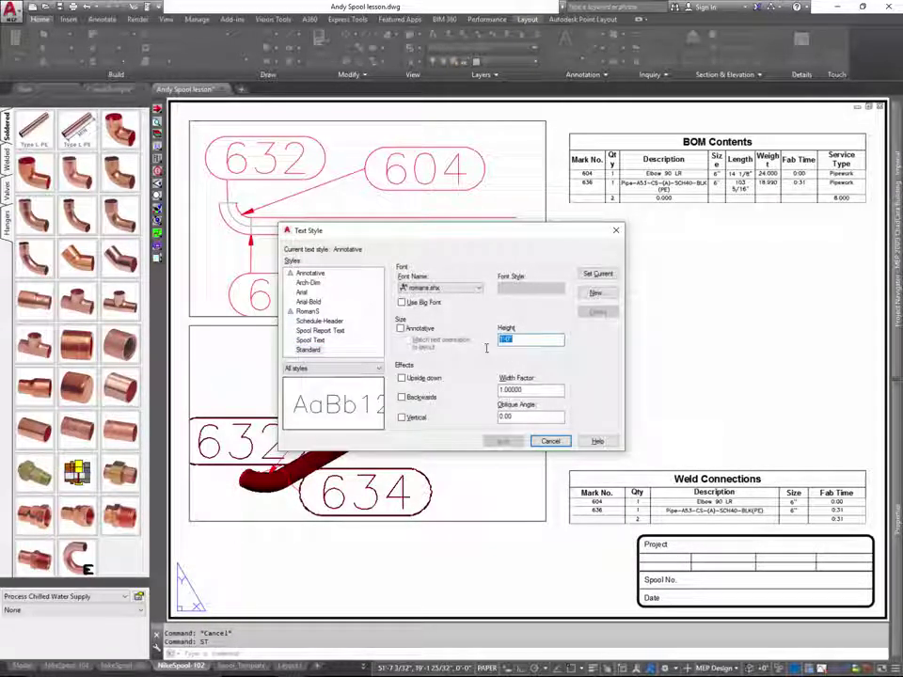
{"action": "type", "text": "4\""}
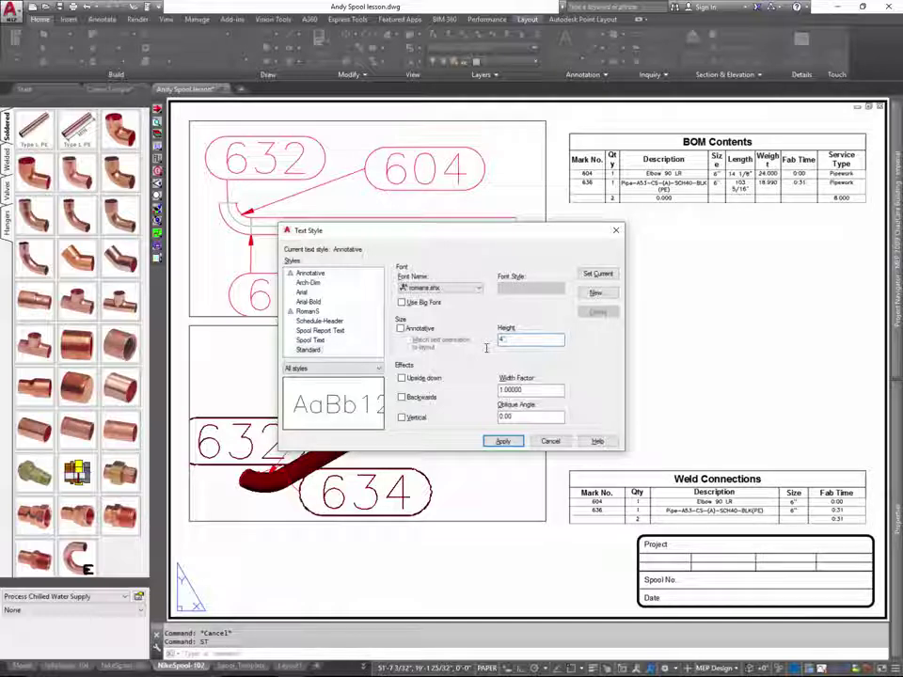
{"action": "left_click", "coordinate": [503, 442]}
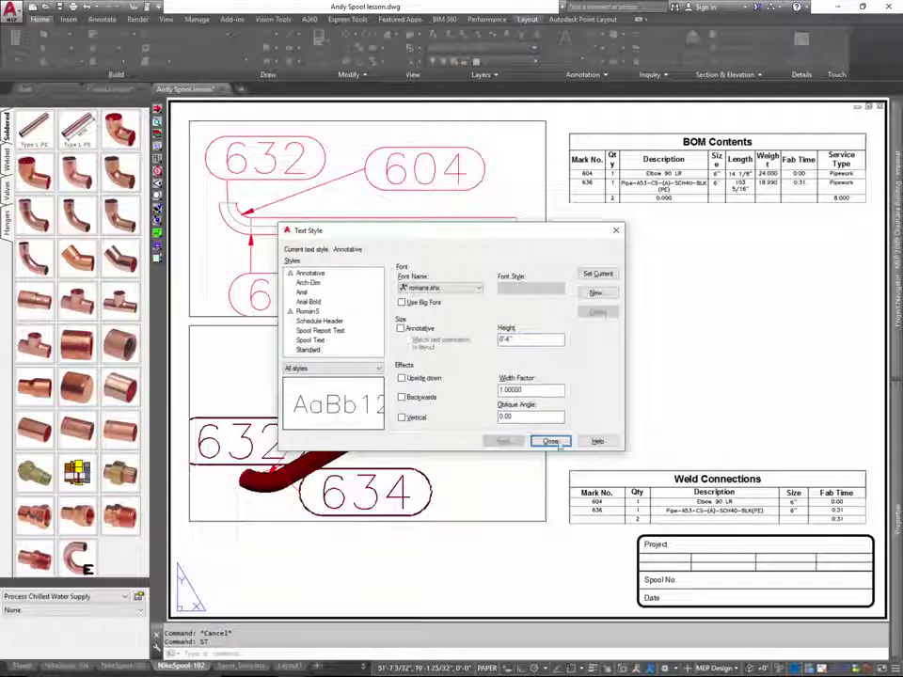
{"action": "left_click", "coordinate": [554, 441]}
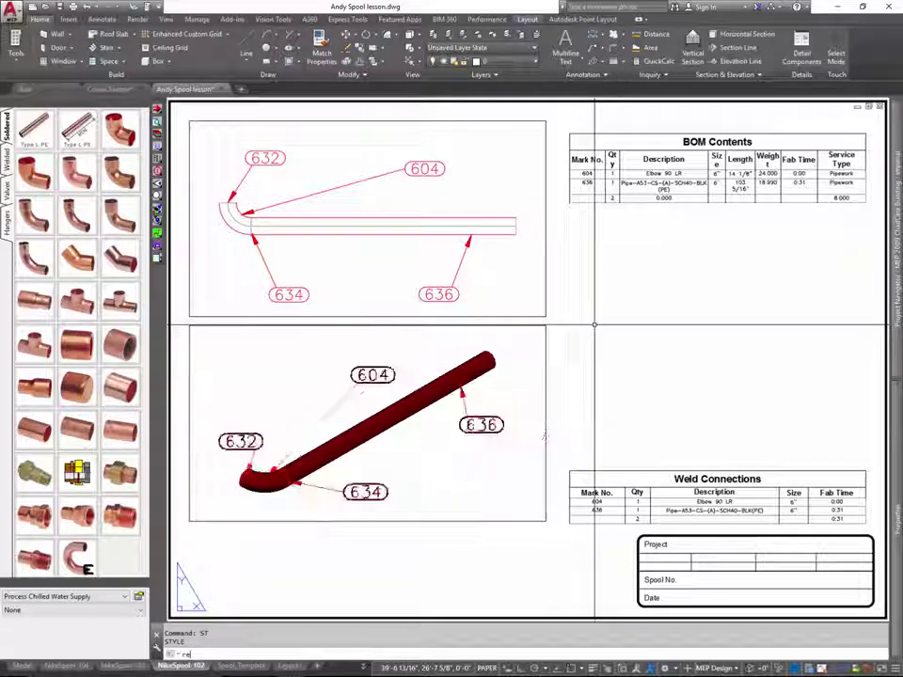
{"action": "type", "text": "re"}
{"action": "key", "text": "Return"}
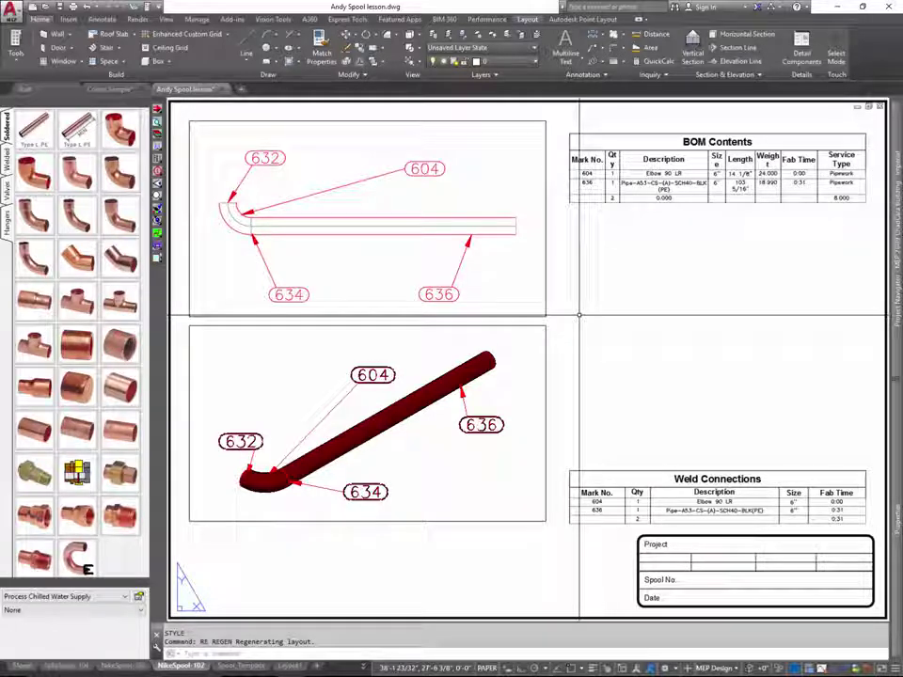
Activate the isometric viewport and move the elbow's 604 tag up and away from the pipe.
{"action": "left_click", "coordinate": [377, 378]}
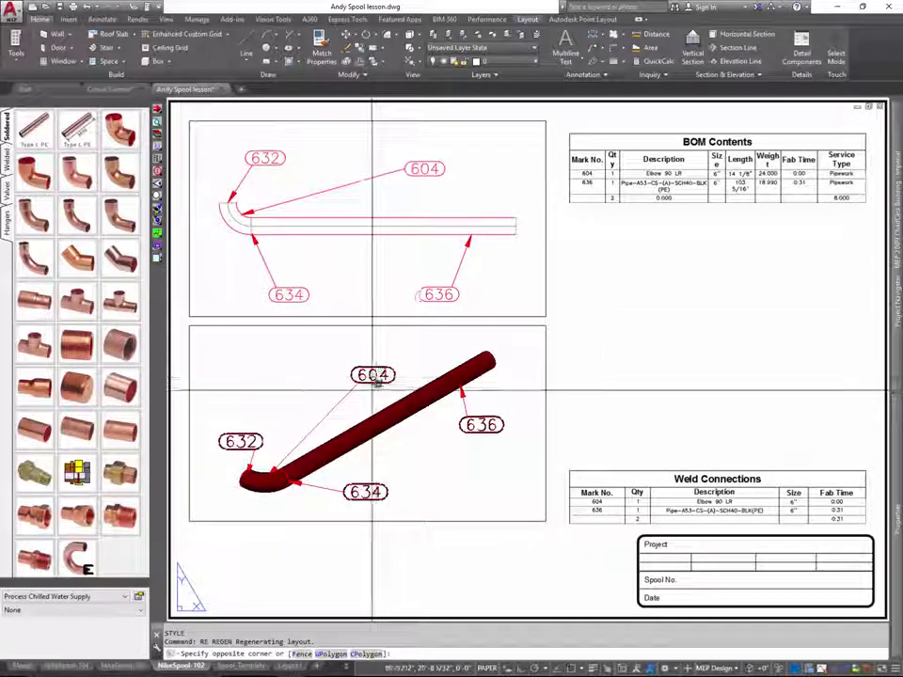
{"action": "double_click", "coordinate": [379, 355]}
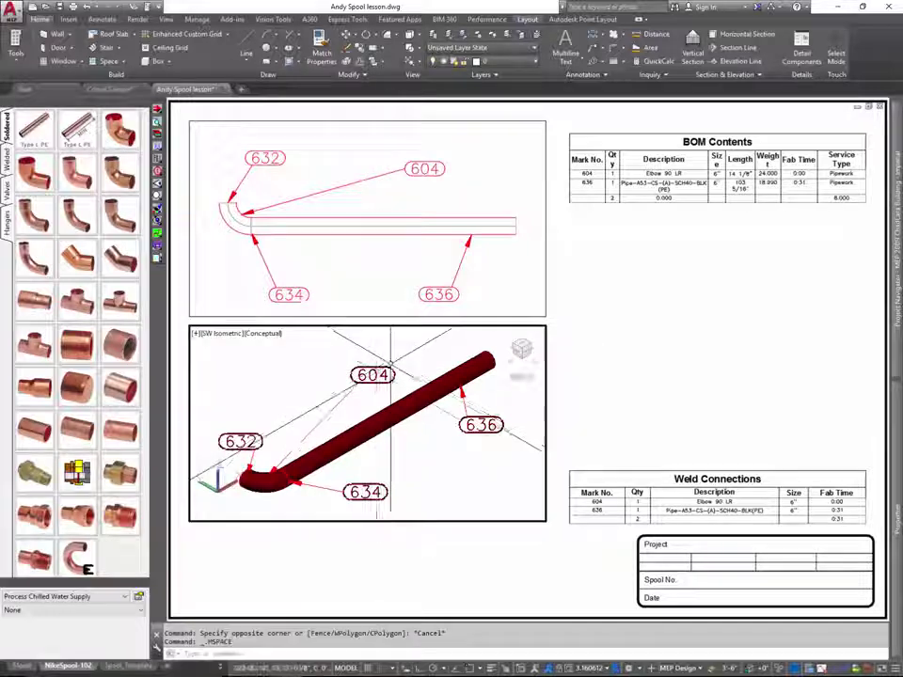
{"action": "left_click", "coordinate": [368, 377]}
{"action": "left_click", "coordinate": [373, 376]}
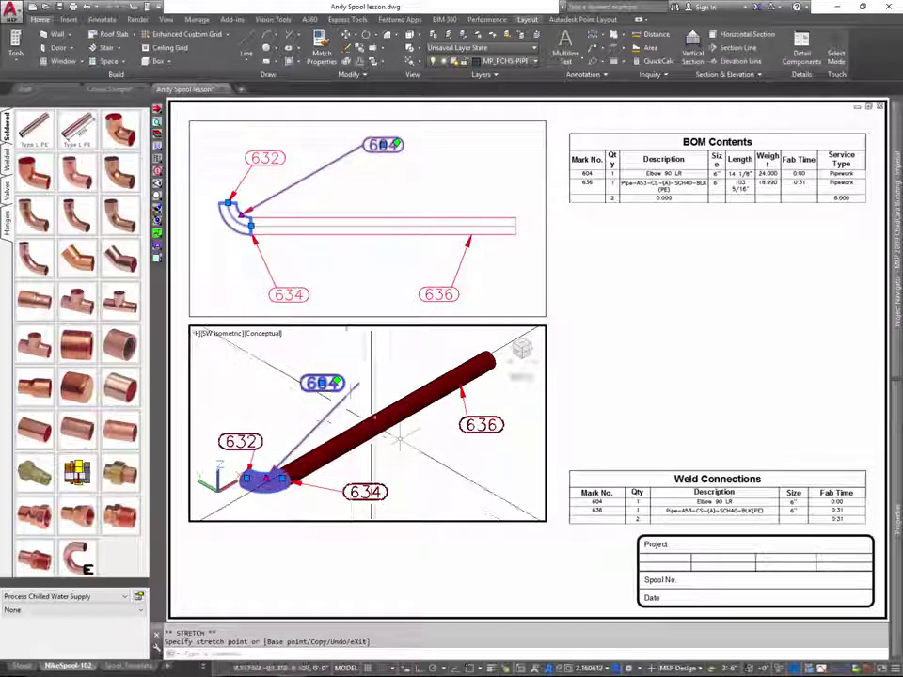
{"action": "key", "text": "Escape"}
{"action": "key", "text": "Escape"}
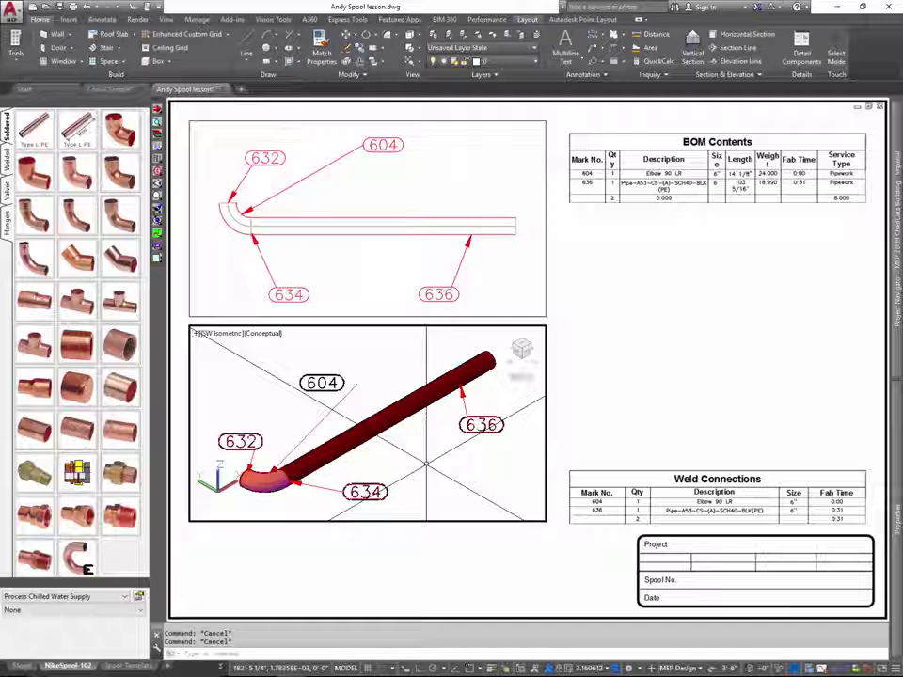
Hide the object text of tags 604, 632, 634 and 636 in the isometric viewport only.
{"action": "left_click", "coordinate": [158, 171]}
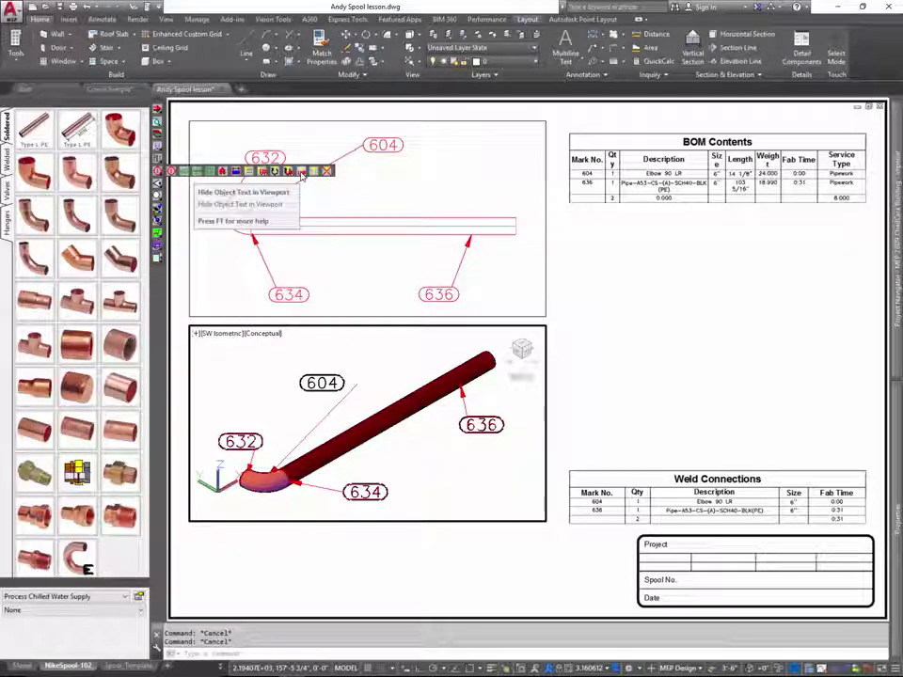
{"action": "left_click", "coordinate": [300, 175]}
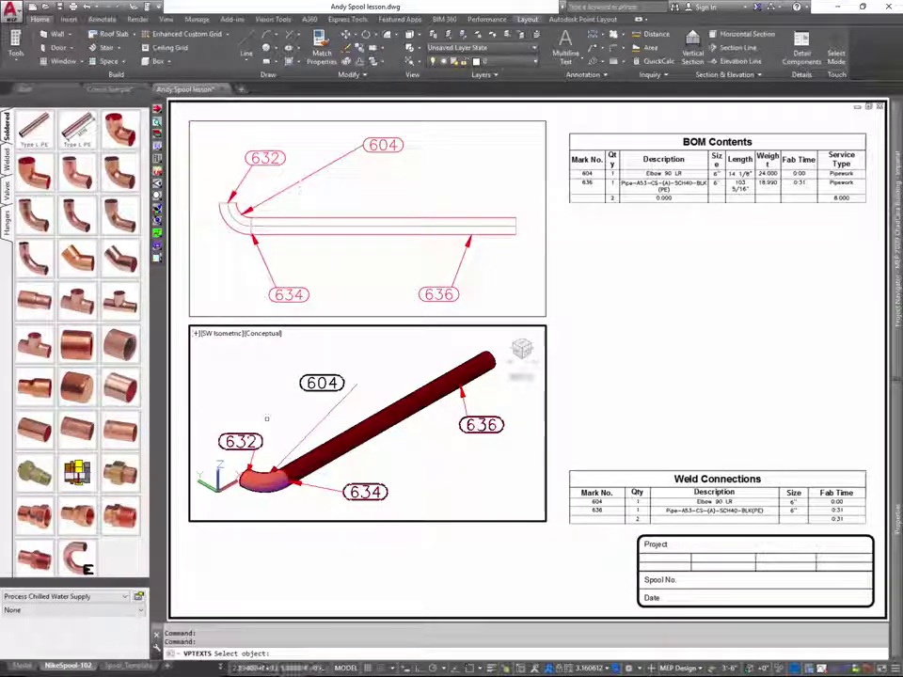
{"action": "left_click", "coordinate": [313, 382]}
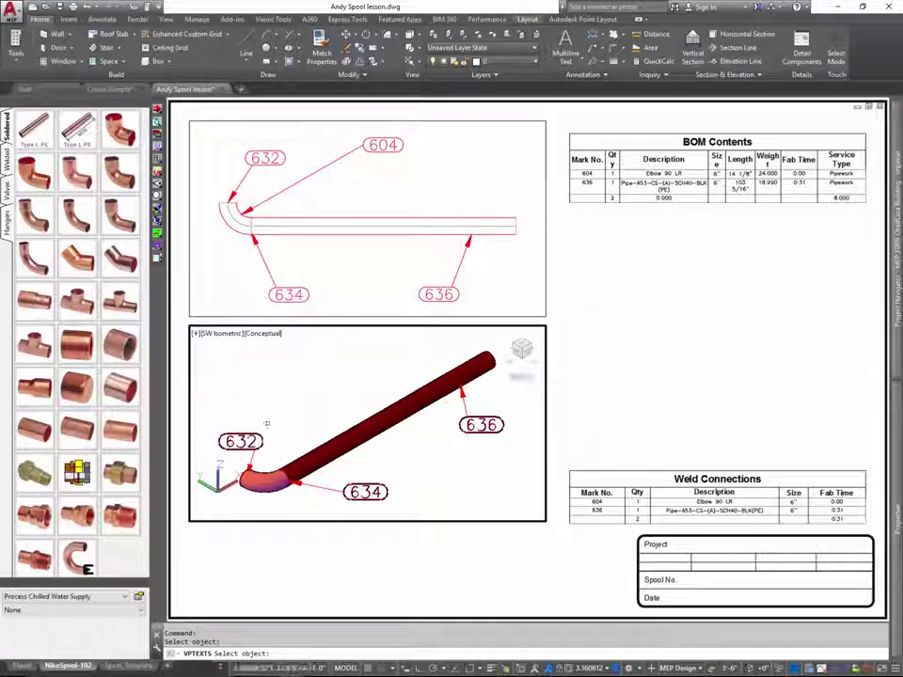
{"action": "left_click", "coordinate": [256, 438]}
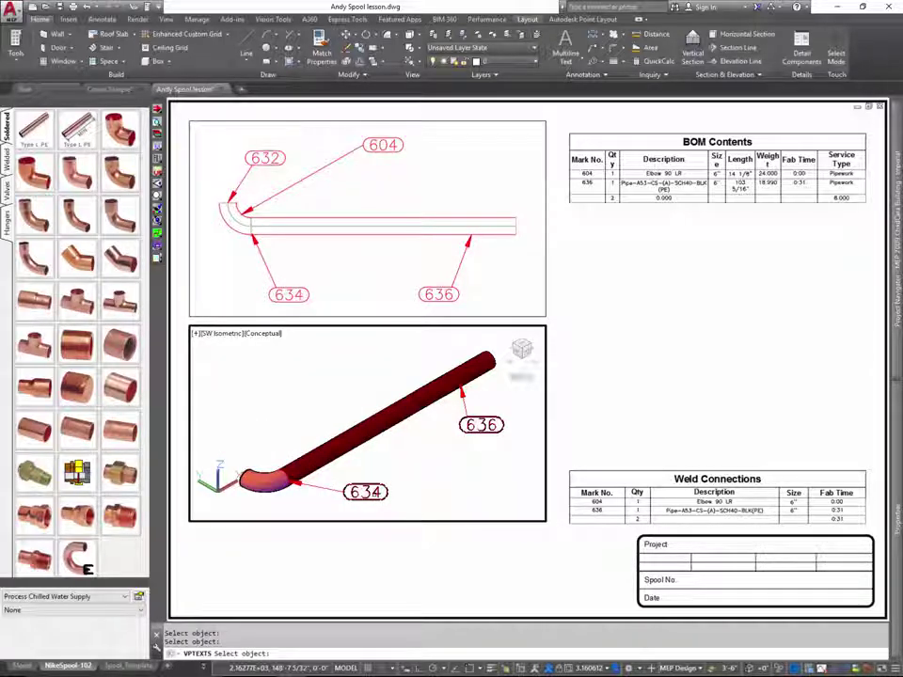
{"action": "left_click", "coordinate": [374, 493]}
{"action": "left_click", "coordinate": [478, 440]}
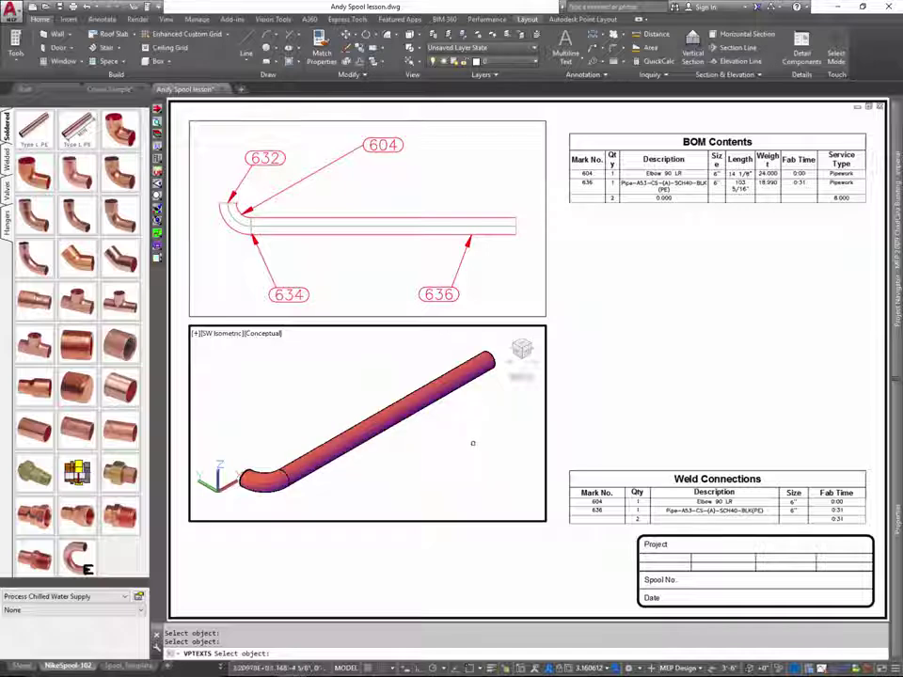
{"action": "key", "text": "Return"}
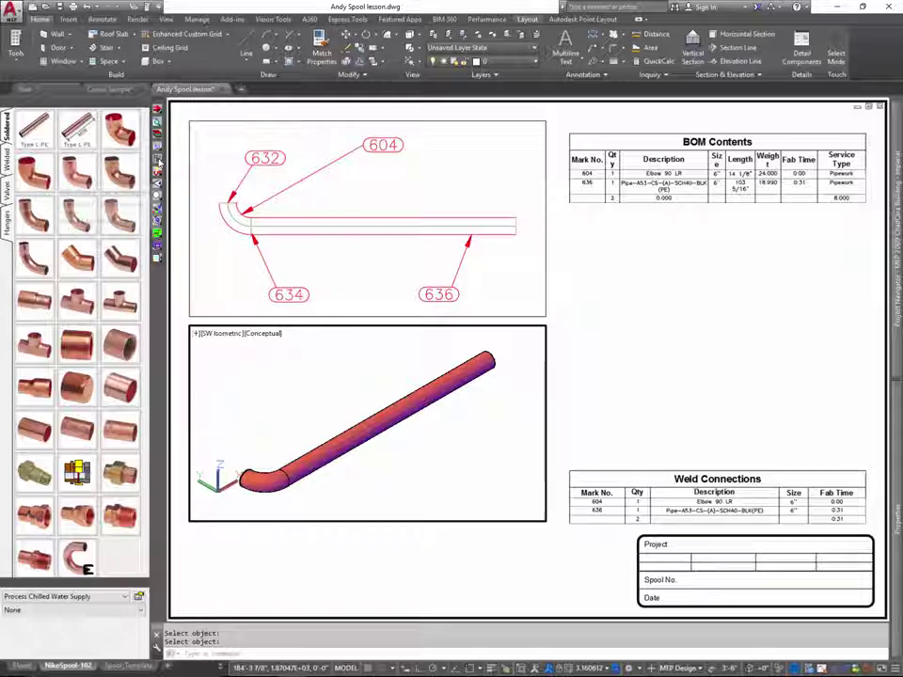
{"action": "key", "text": "Escape"}
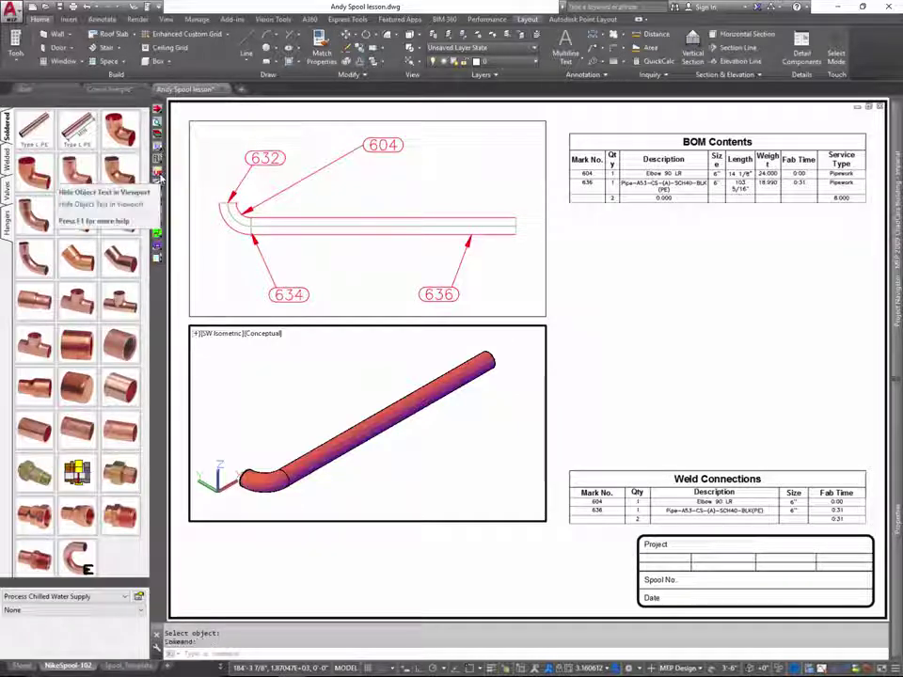
Toggle the straight pipe's item tag off from the isometric viewport and back on from the plan viewport.
{"action": "left_click_drag", "start_coordinate": [159, 176], "coordinate": [174, 176]}
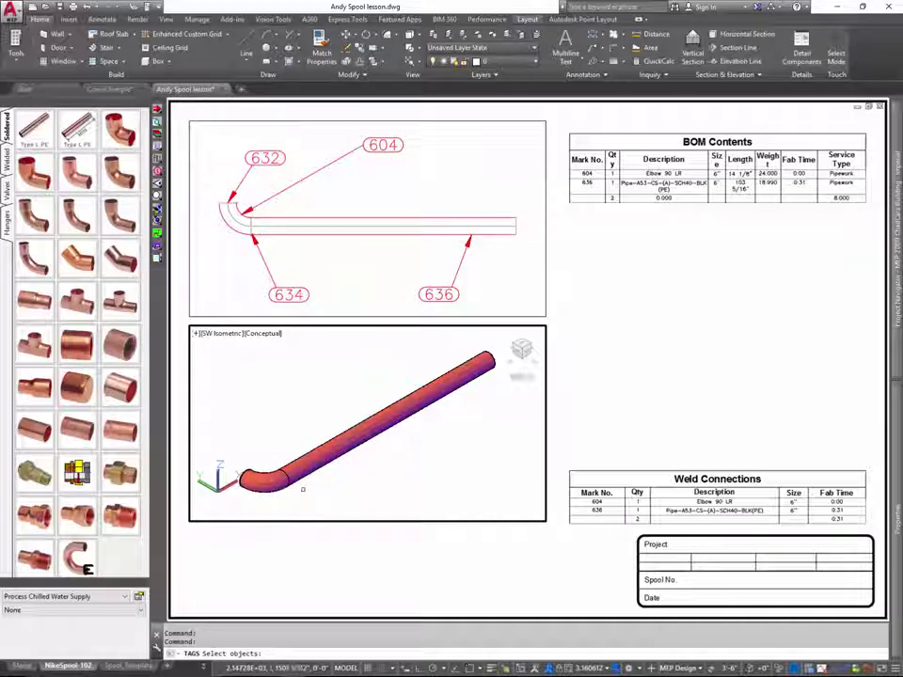
{"action": "left_click", "coordinate": [448, 409]}
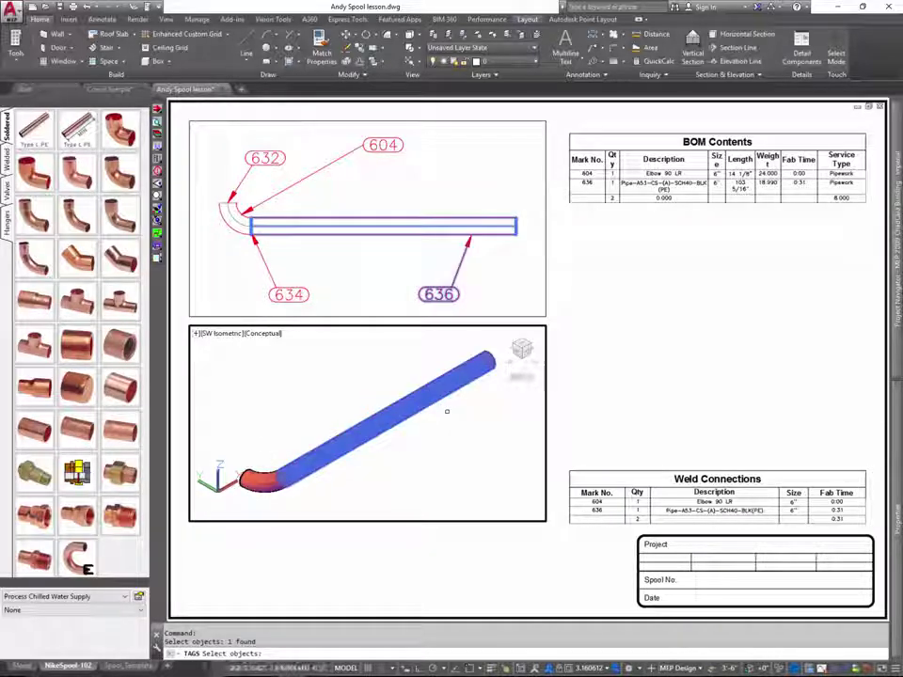
{"action": "key", "text": "Return"}
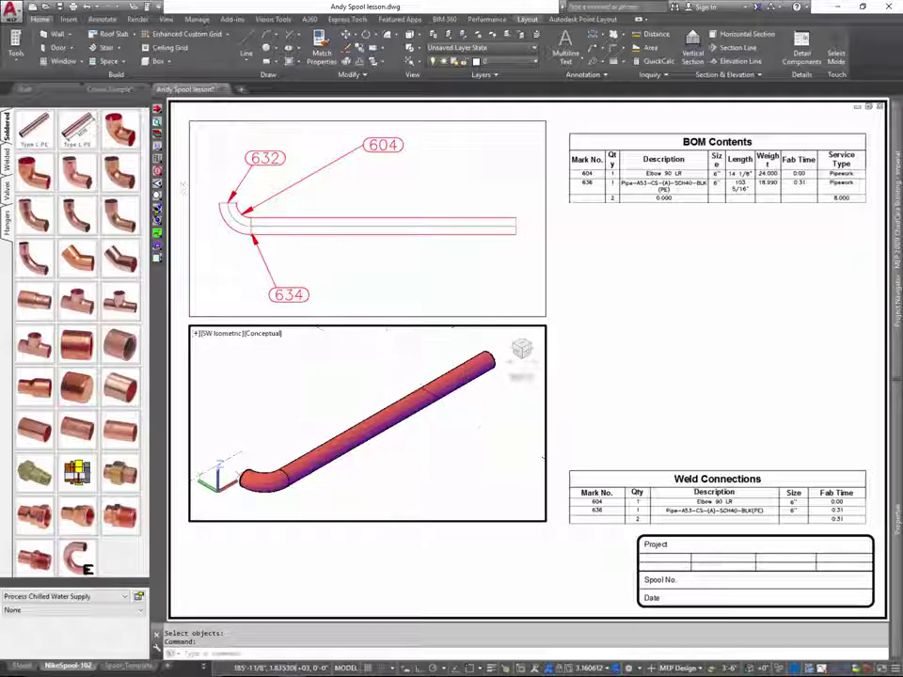
{"action": "left_click", "coordinate": [159, 173]}
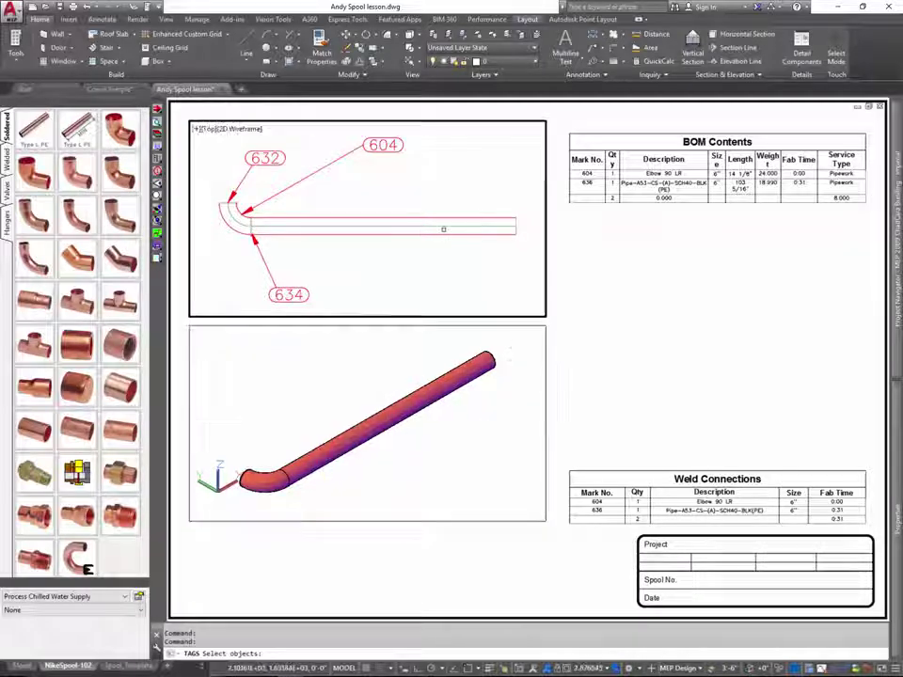
{"action": "left_click", "coordinate": [438, 230]}
{"action": "key", "text": "Return"}
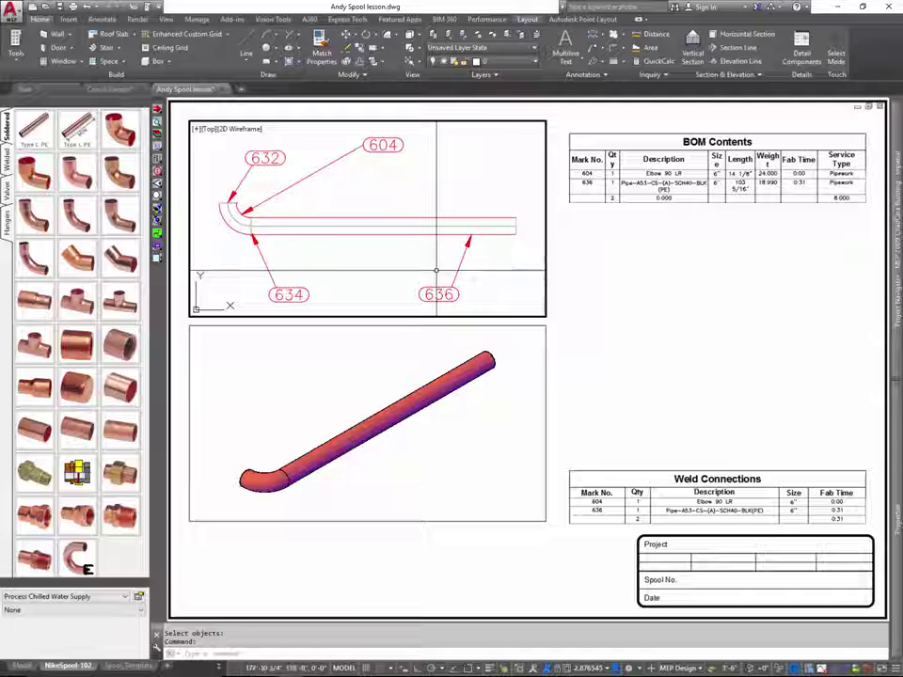
{"action": "left_click", "coordinate": [157, 170]}
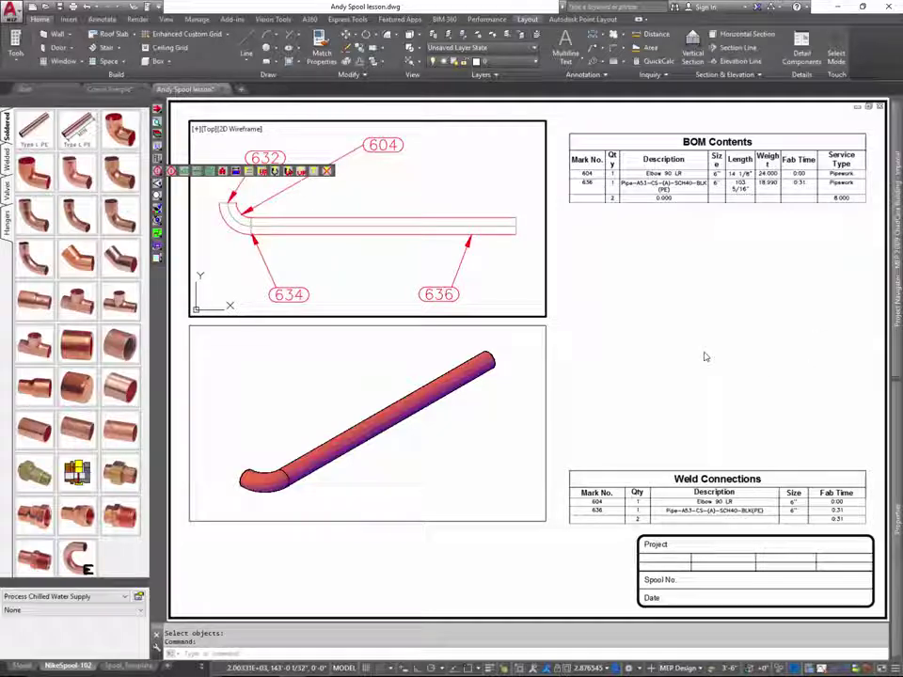
{"action": "key", "text": "Escape"}
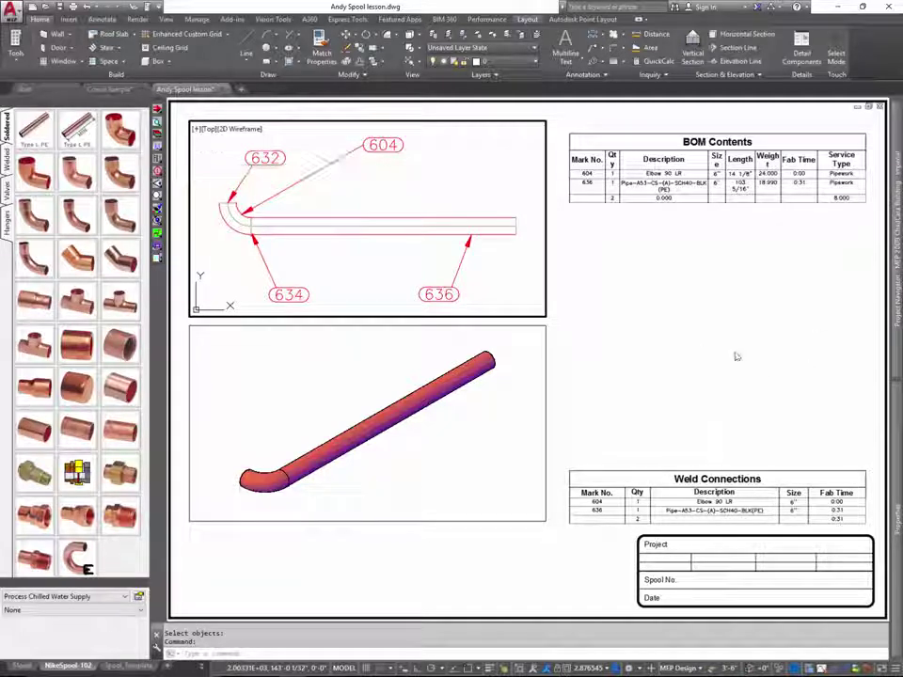
{"action": "right_click", "coordinate": [743, 338]}
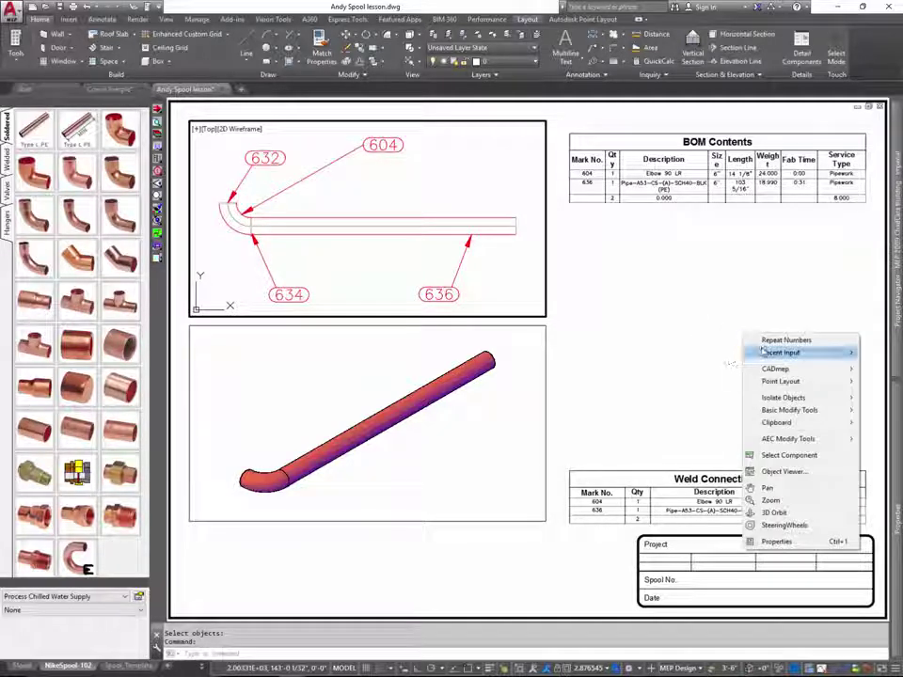
{"action": "key", "text": "Escape"}
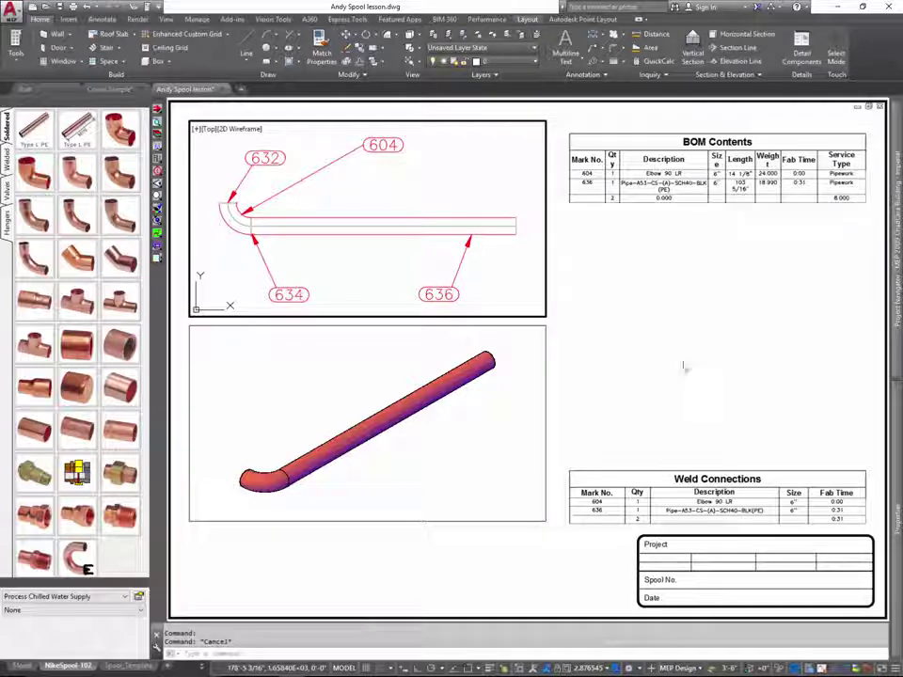
{"action": "scroll", "coordinate": [679, 380], "scroll_direction": "down", "scroll_amount": 2}
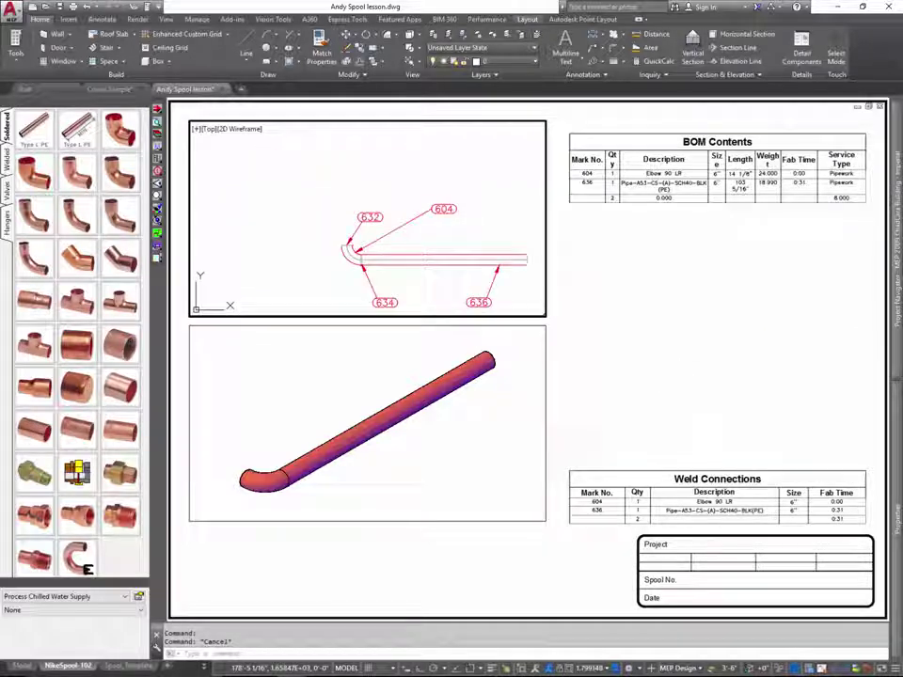
{"action": "key", "text": "ctrl+z"}
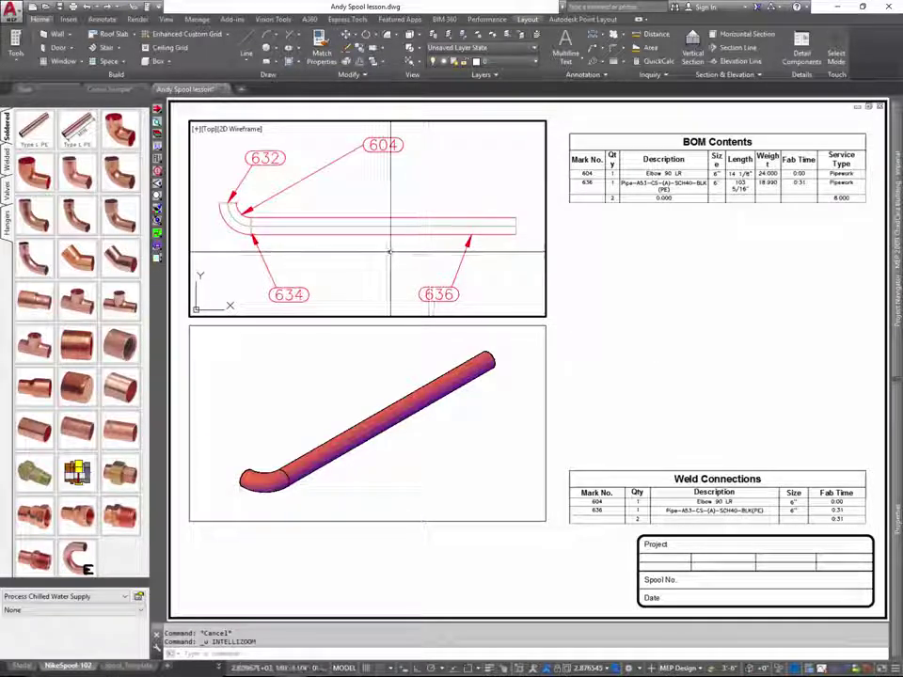
Zoom out the plan viewport, return to paper space and regenerate the layout's viewports.
{"action": "scroll", "coordinate": [391, 251], "scroll_direction": "down", "scroll_amount": 4}
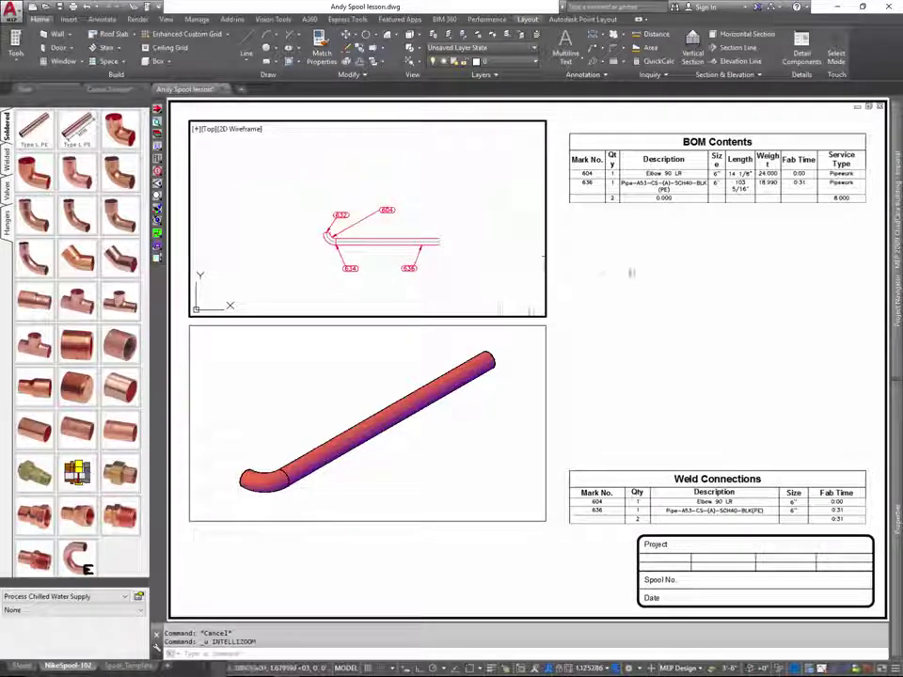
{"action": "double_click", "coordinate": [659, 314]}
{"action": "type", "text": "rea"}
{"action": "key", "text": "Return"}
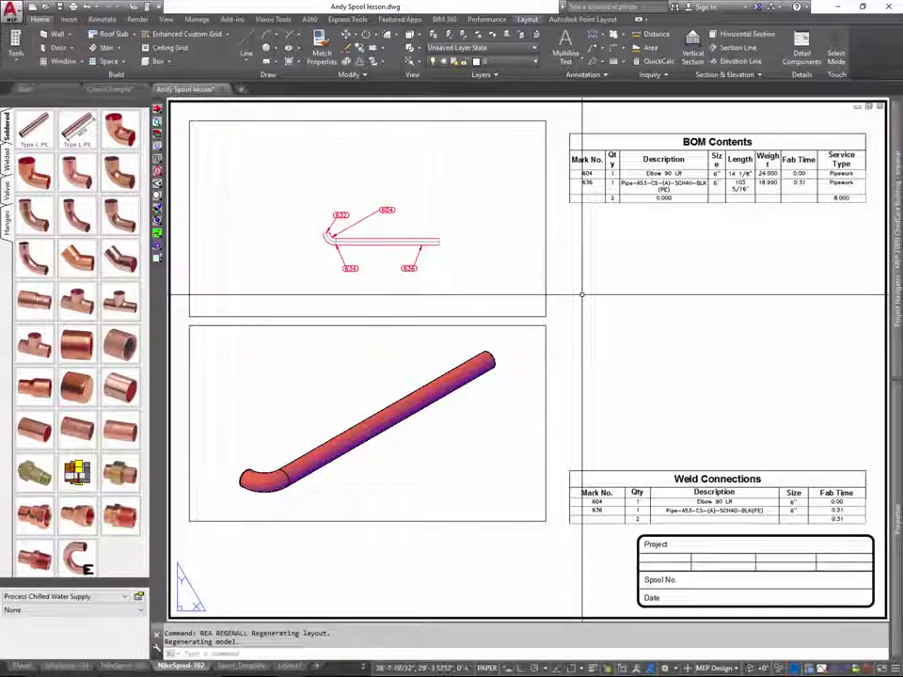
{"action": "type", "text": "re"}
{"action": "key", "text": "Return"}
{"action": "key", "text": "Escape"}
{"action": "key", "text": "Escape"}
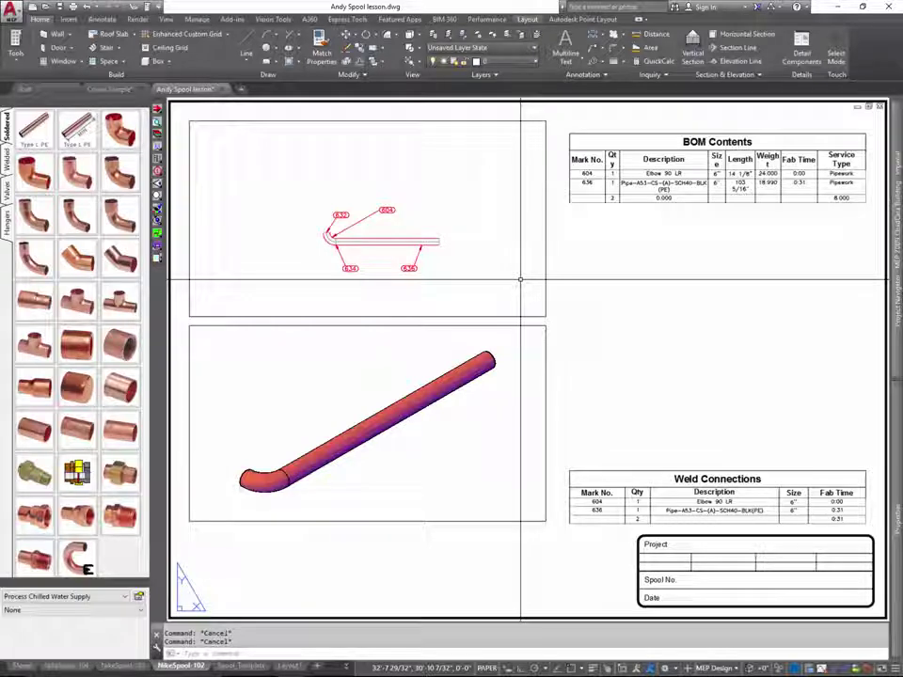
Try zooming the paper space sheet to its extents and back to the previous view.
{"action": "type", "text": "z"}
{"action": "key", "text": "Return"}
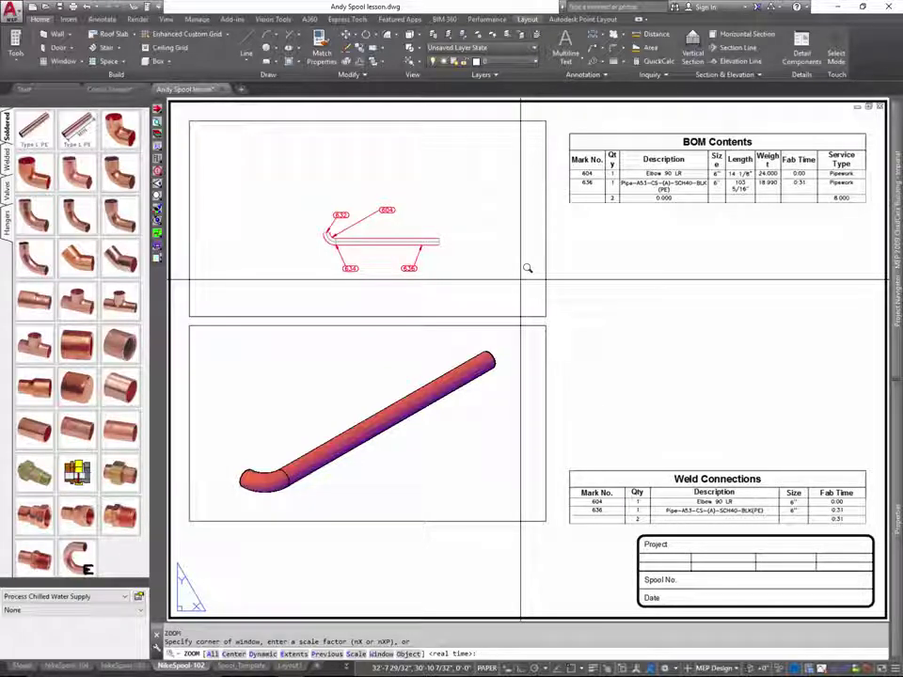
{"action": "key", "text": "Escape"}
{"action": "key", "text": "Escape"}
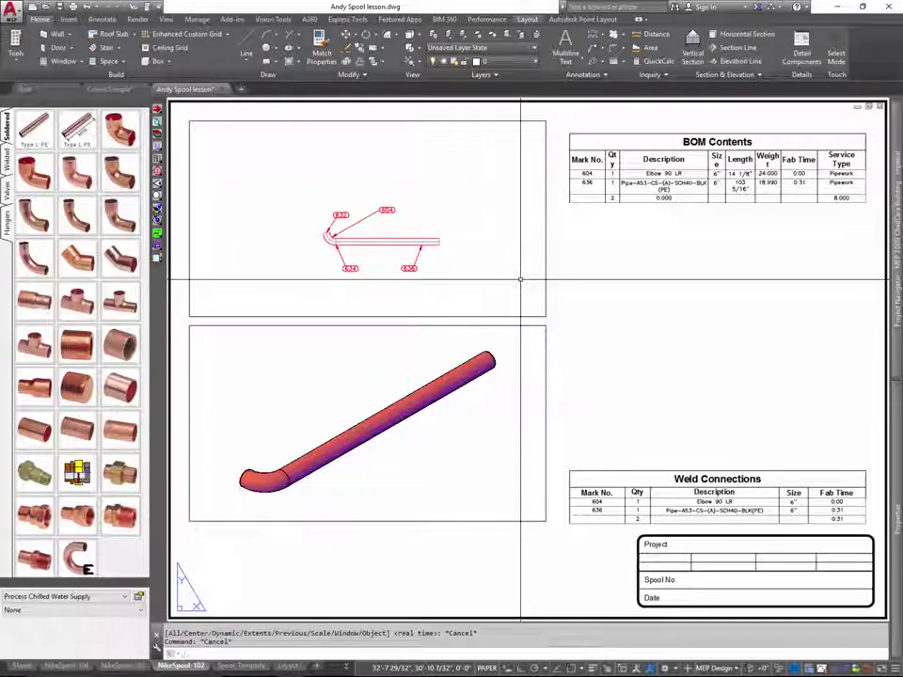
{"action": "type", "text": "z"}
{"action": "key", "text": "Return"}
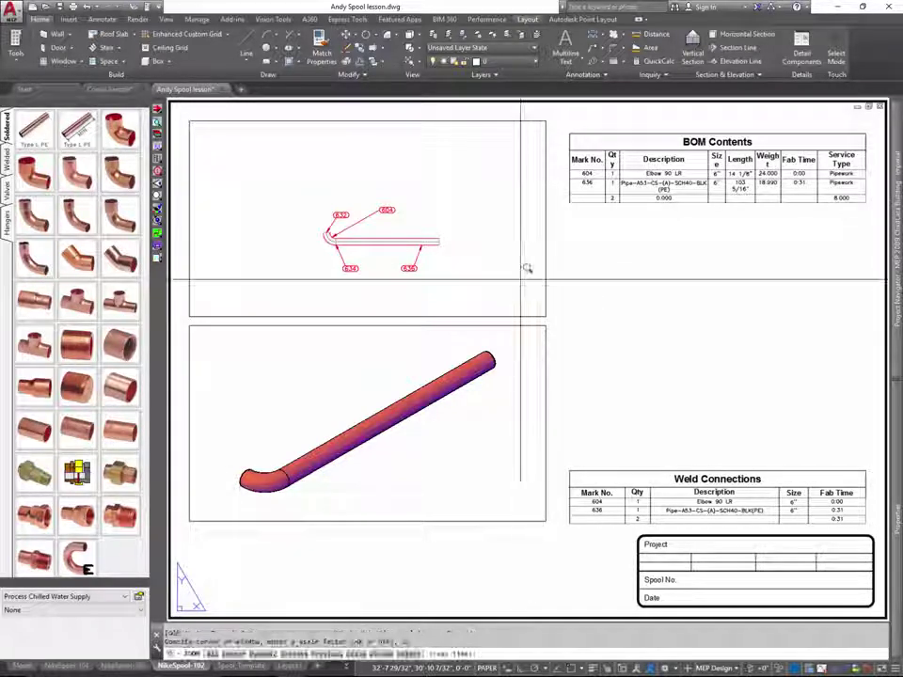
{"action": "type", "text": "e"}
{"action": "key", "text": "Return"}
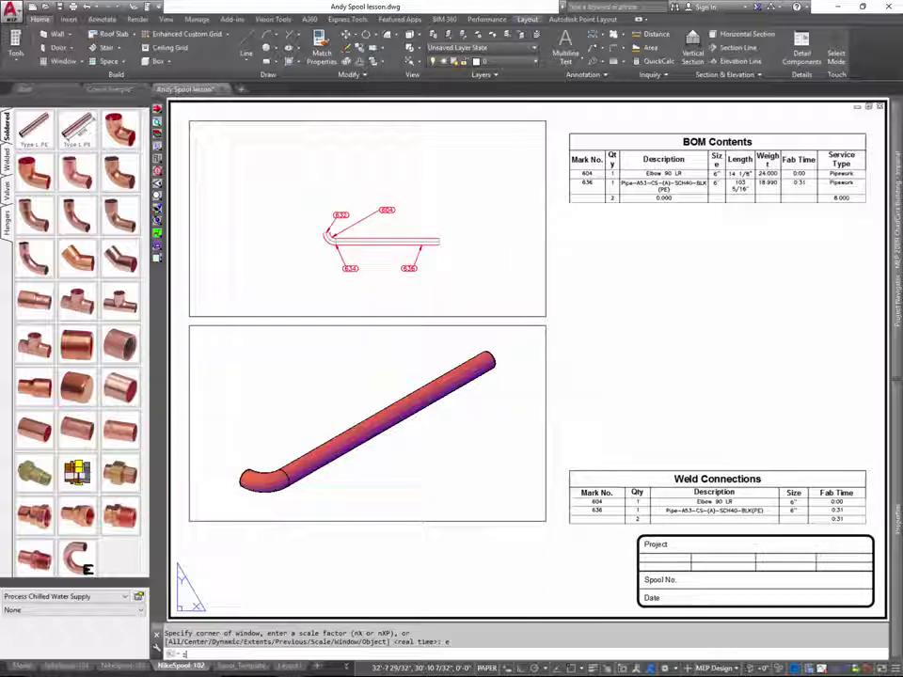
{"action": "key", "text": "Return"}
{"action": "type", "text": "p"}
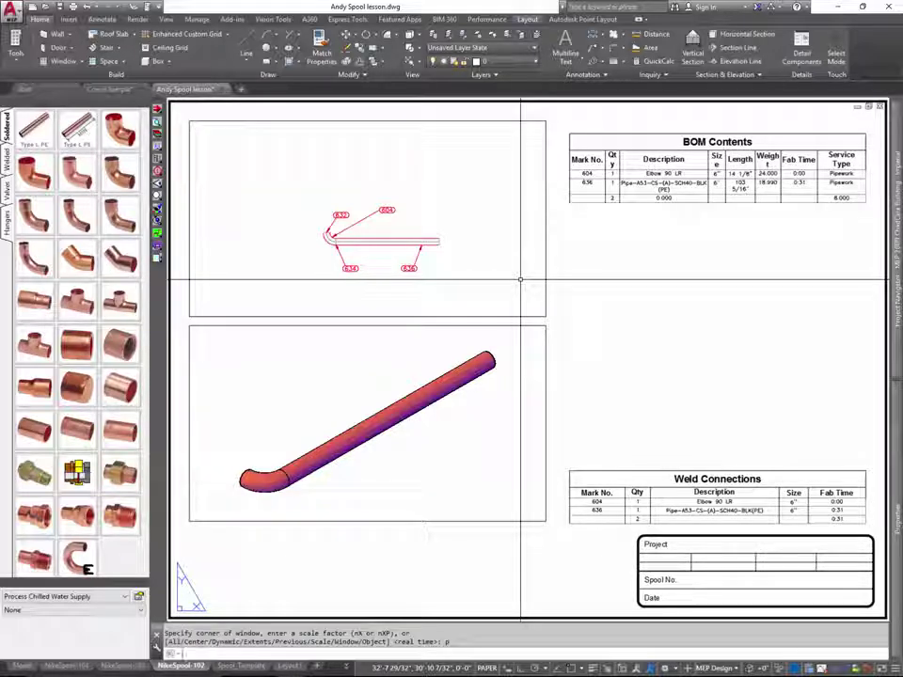
{"action": "key", "text": "Return"}
Restore the plan viewport's previous zoom and return to paper space.
{"action": "double_click", "coordinate": [517, 280]}
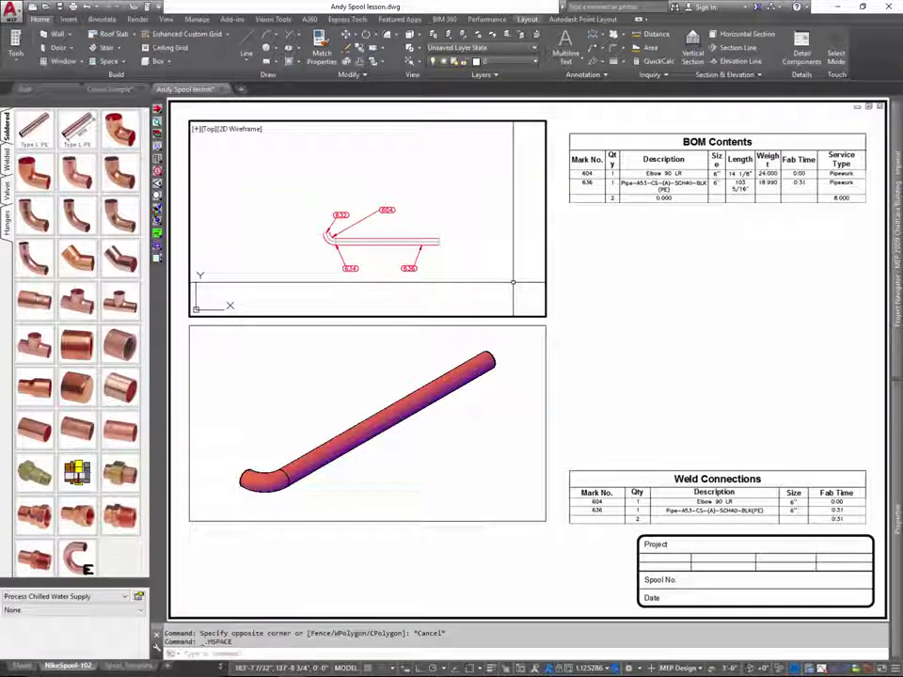
{"action": "type", "text": "z"}
{"action": "key", "text": "Return"}
{"action": "type", "text": "p"}
{"action": "key", "text": "Return"}
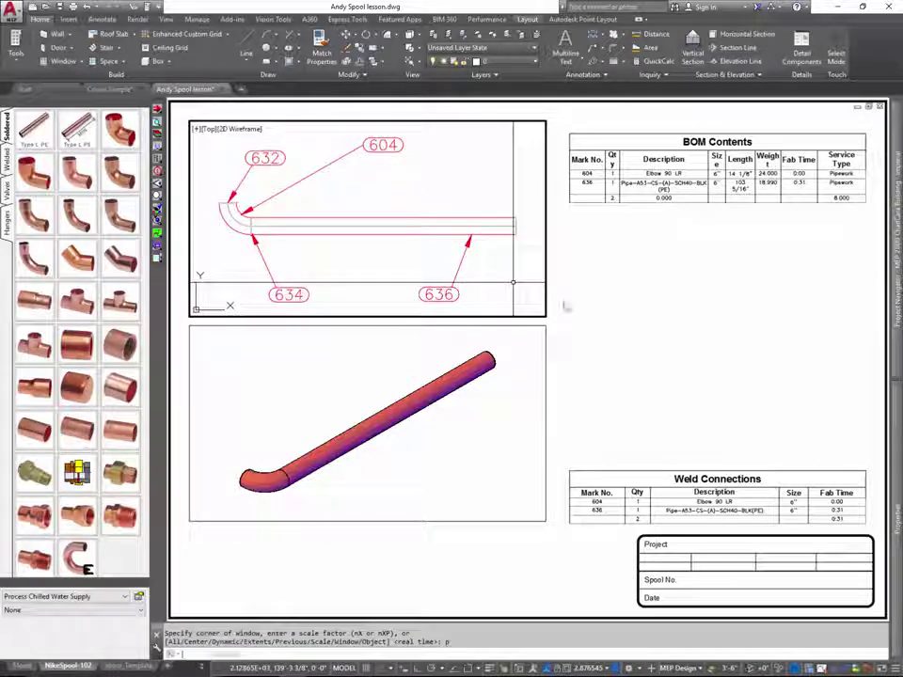
{"action": "double_click", "coordinate": [636, 305]}
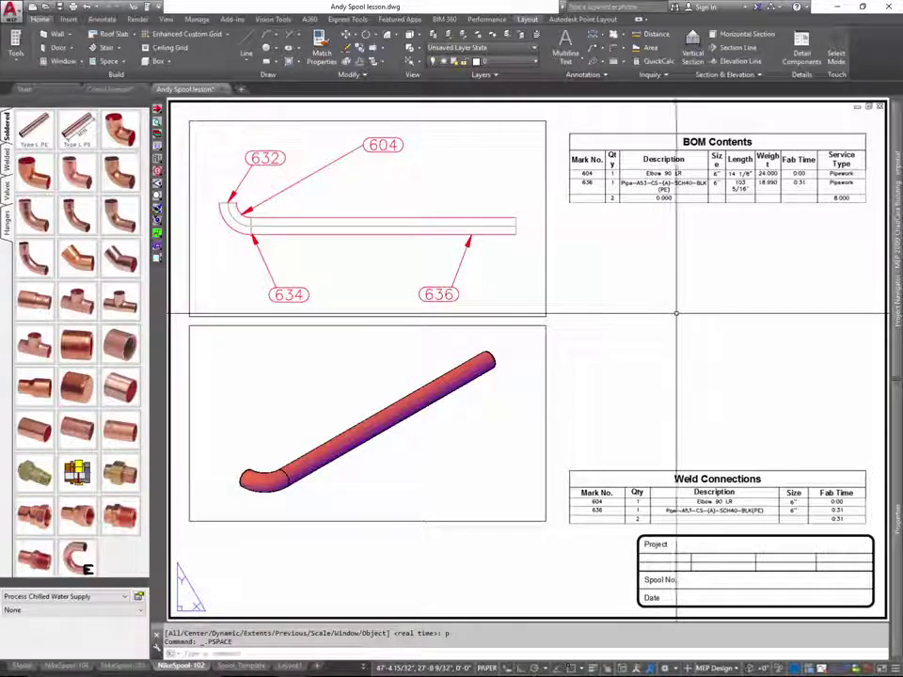
Start a single-sheet plot of the spool layout with Adobe PDF as the printer.
{"action": "scroll", "coordinate": [675, 314], "scroll_direction": "down", "scroll_amount": 2}
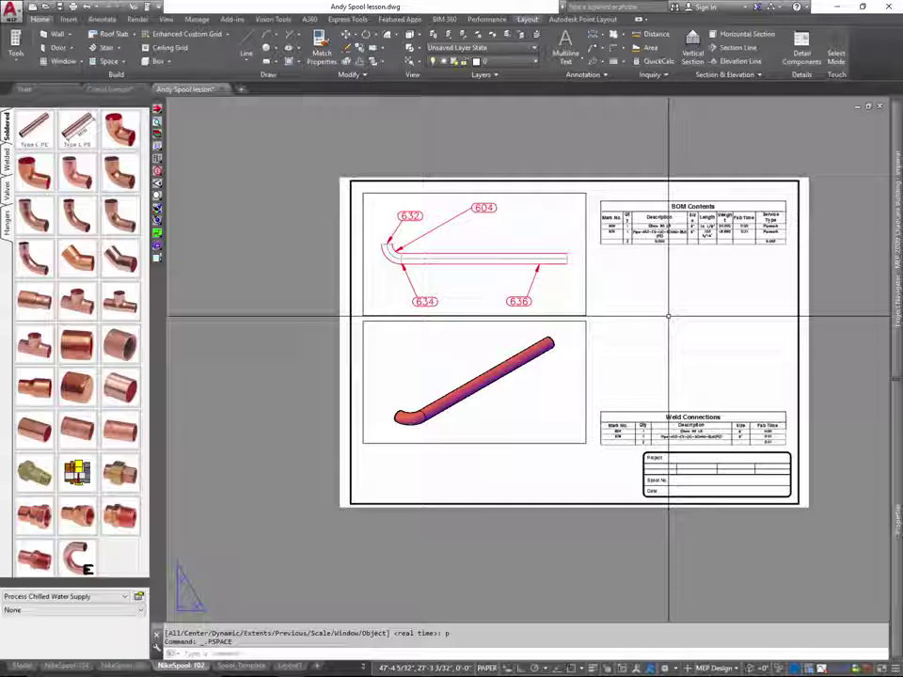
{"action": "type", "text": "print"}
{"action": "key", "text": "Return"}
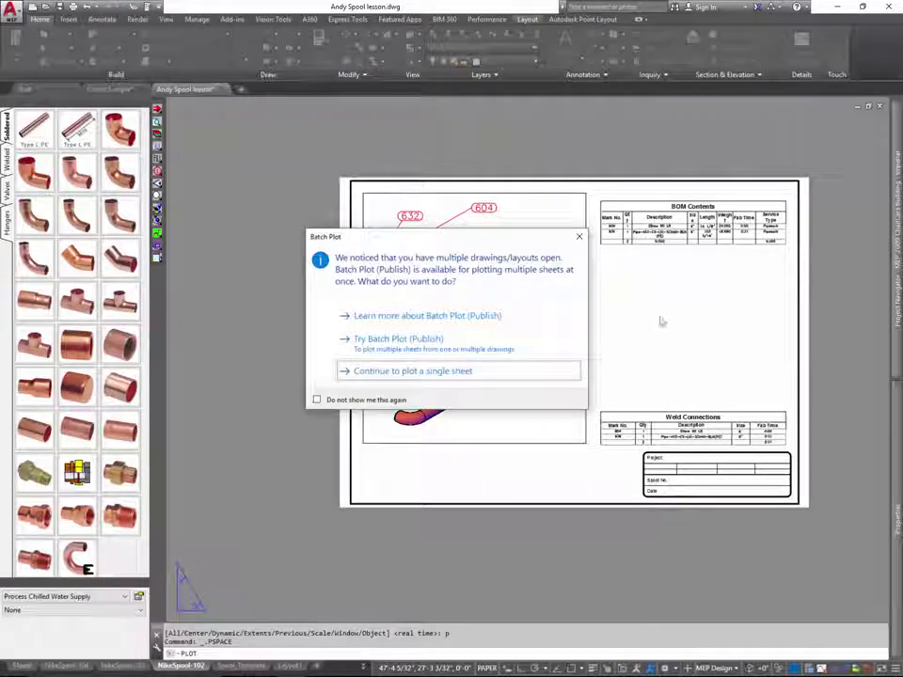
{"action": "left_click", "coordinate": [415, 373]}
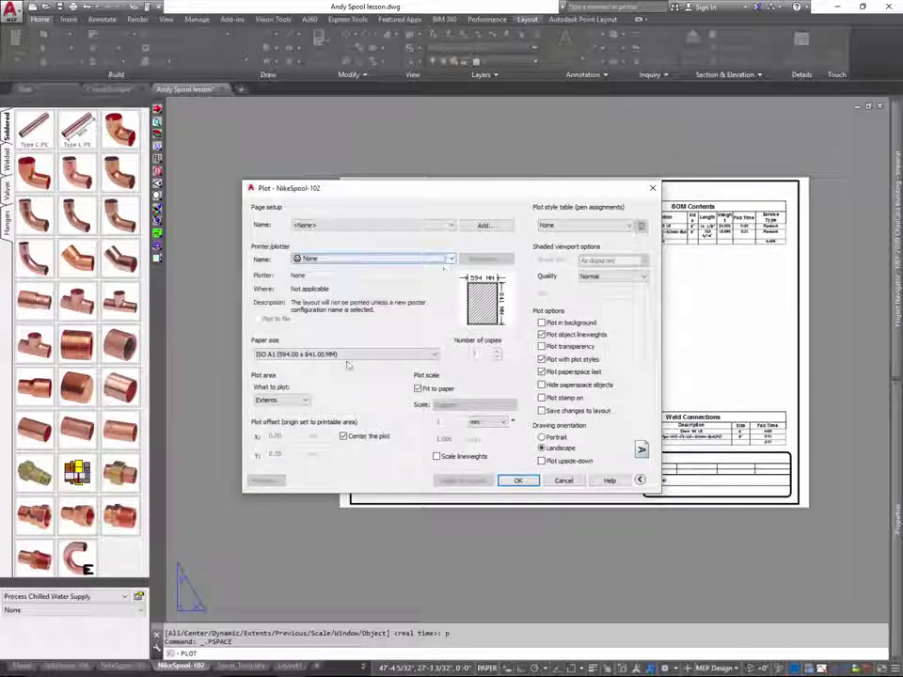
{"action": "left_click", "coordinate": [451, 259]}
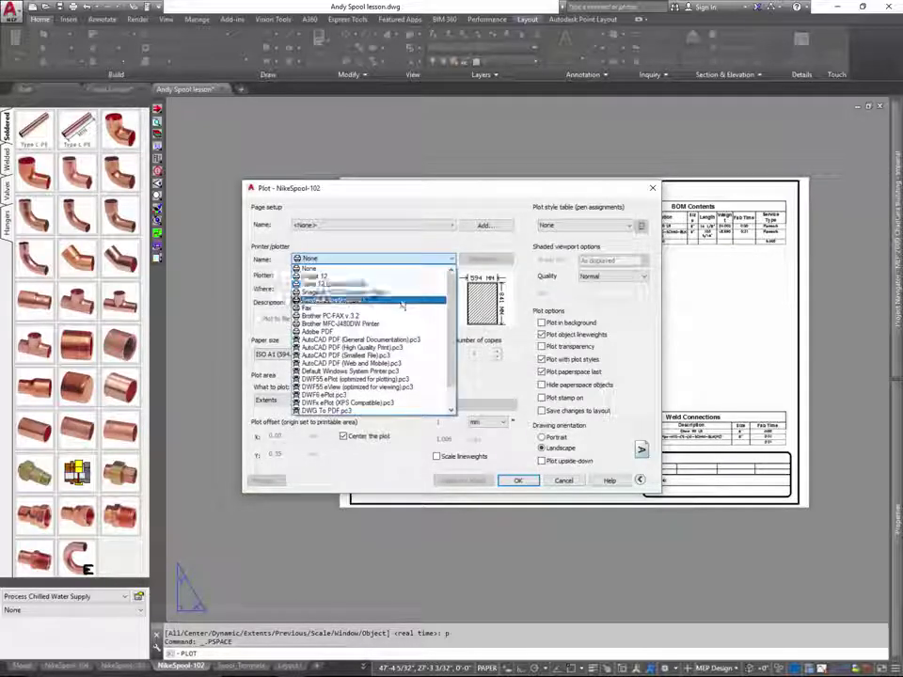
{"action": "left_click", "coordinate": [404, 331]}
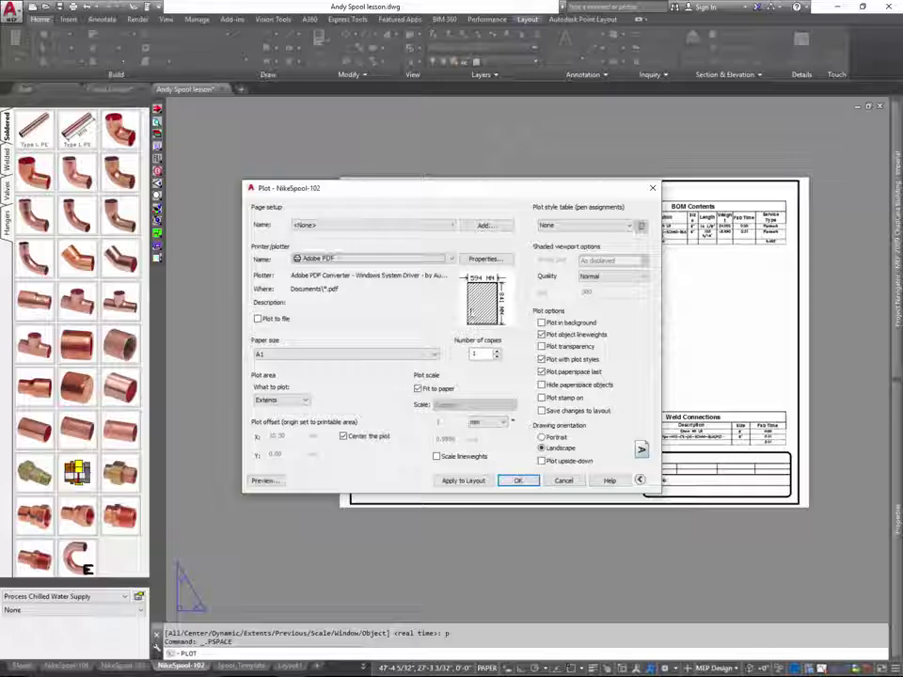
Preview the A1 landscape plot of the spool sheet and close the plot setup without plotting.
{"action": "mouse_move", "coordinate": [472, 313]}
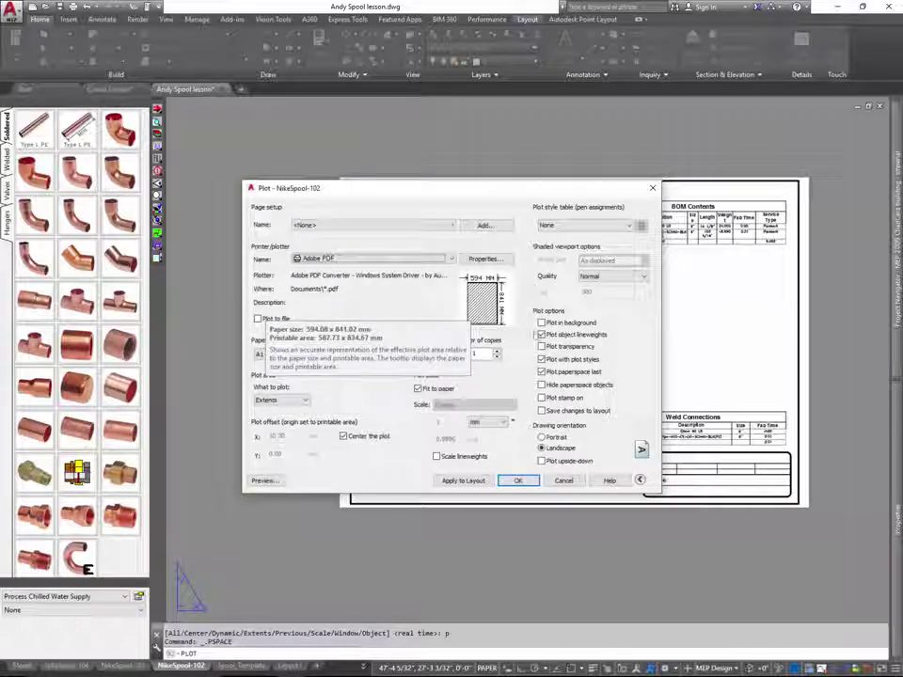
{"action": "left_click", "coordinate": [263, 480]}
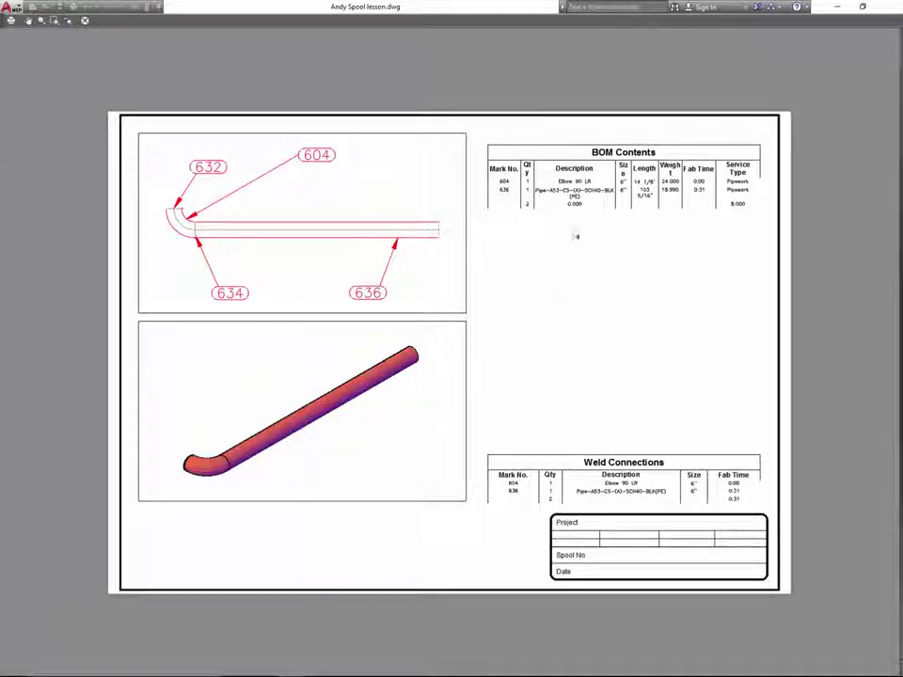
{"action": "right_click", "coordinate": [612, 299]}
{"action": "left_click", "coordinate": [638, 306]}
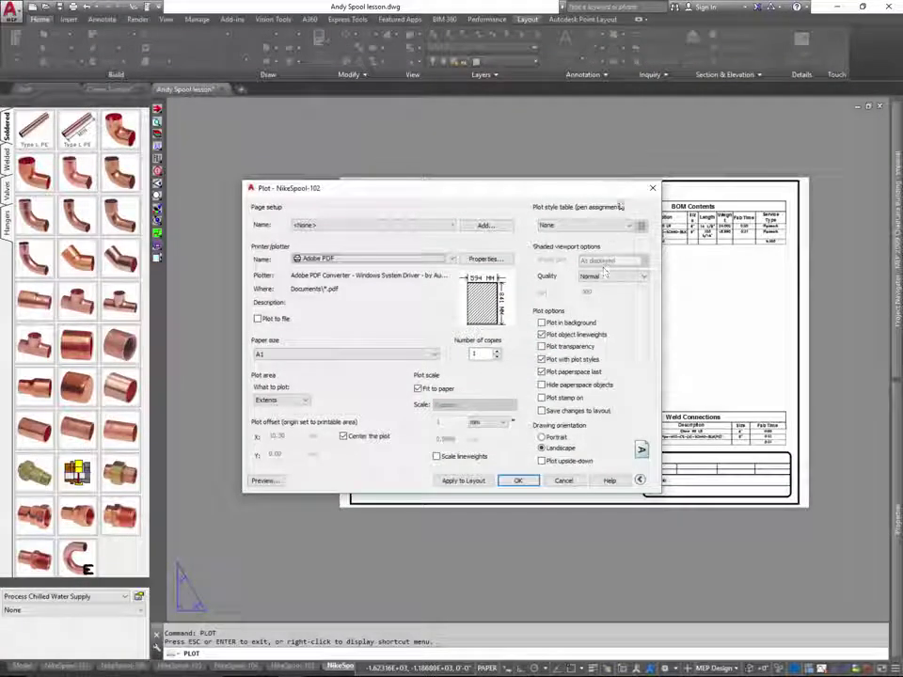
{"action": "left_click", "coordinate": [651, 191]}
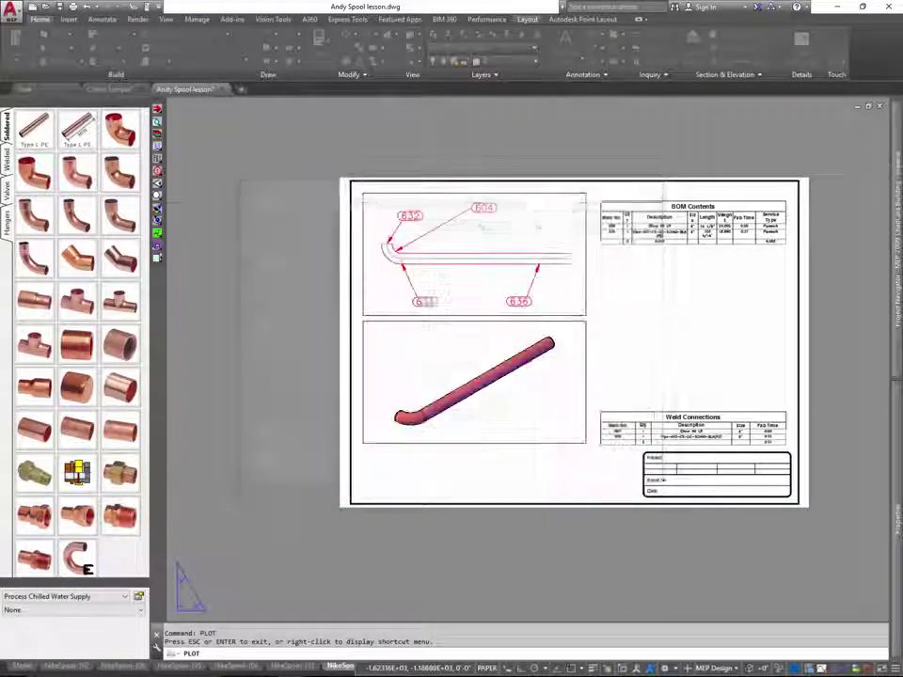
Examine the BOM Contents table's columns and borders up close, leaving nothing selected.
{"action": "left_click", "coordinate": [753, 240]}
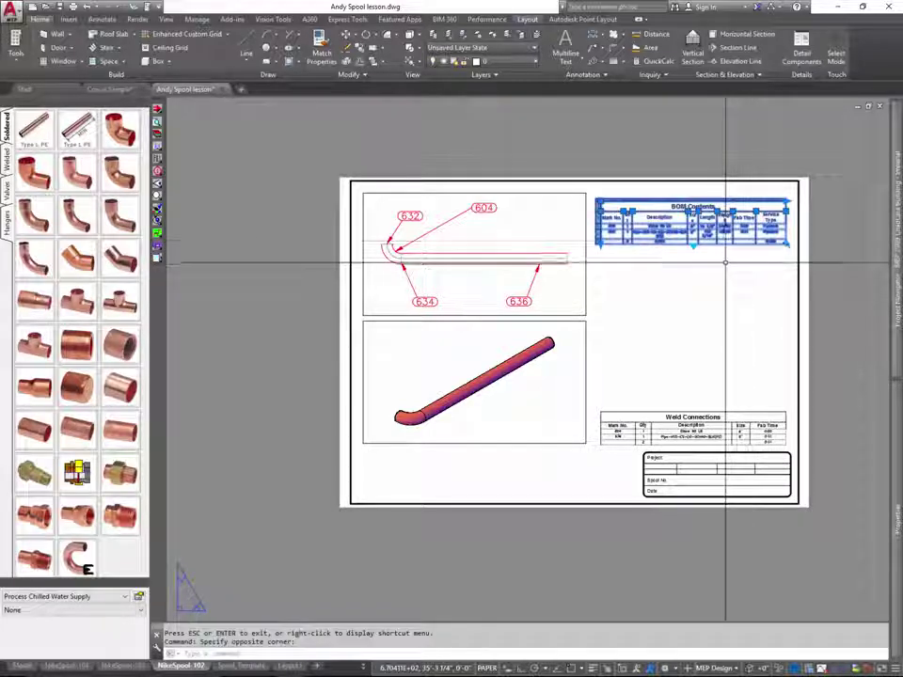
{"action": "scroll", "coordinate": [783, 243], "scroll_direction": "up", "scroll_amount": 4}
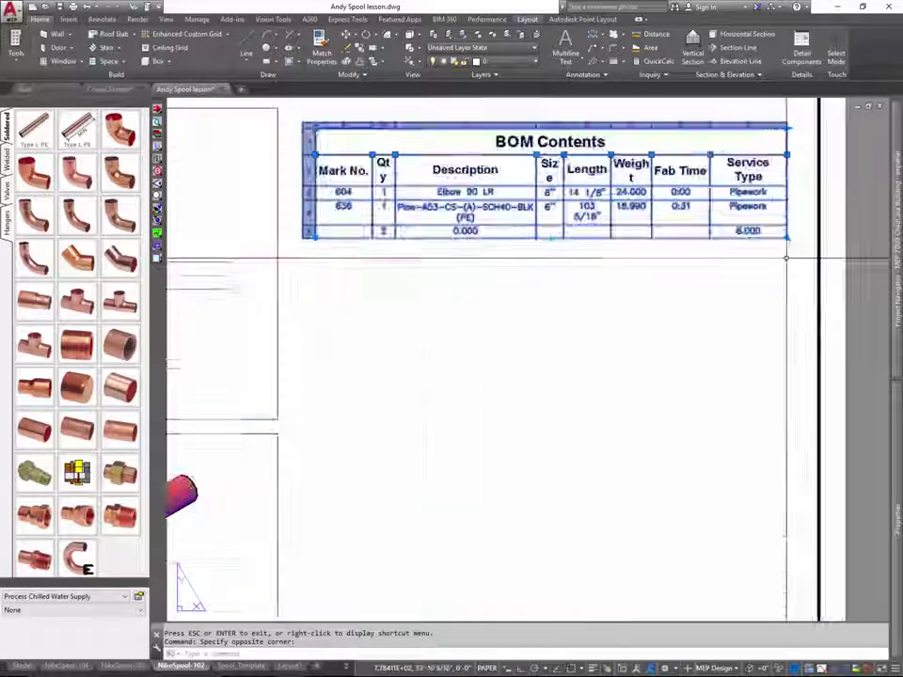
{"action": "key", "text": "Escape"}
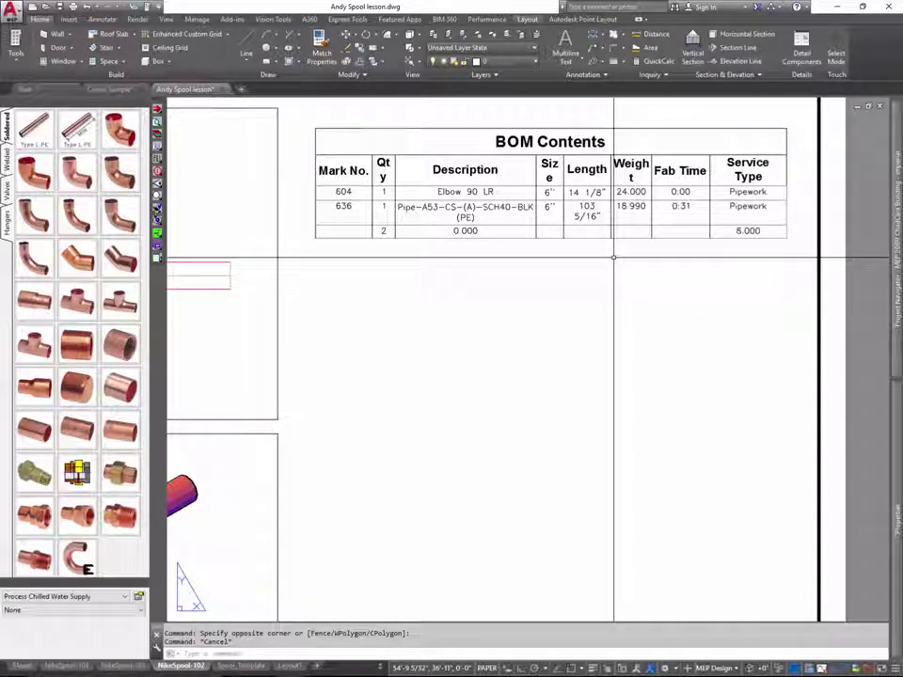
Preview a single-sheet plot using the <Previous plot> page setup and close it without plotting.
{"action": "type", "text": "lot"}
{"action": "key", "text": "Return"}
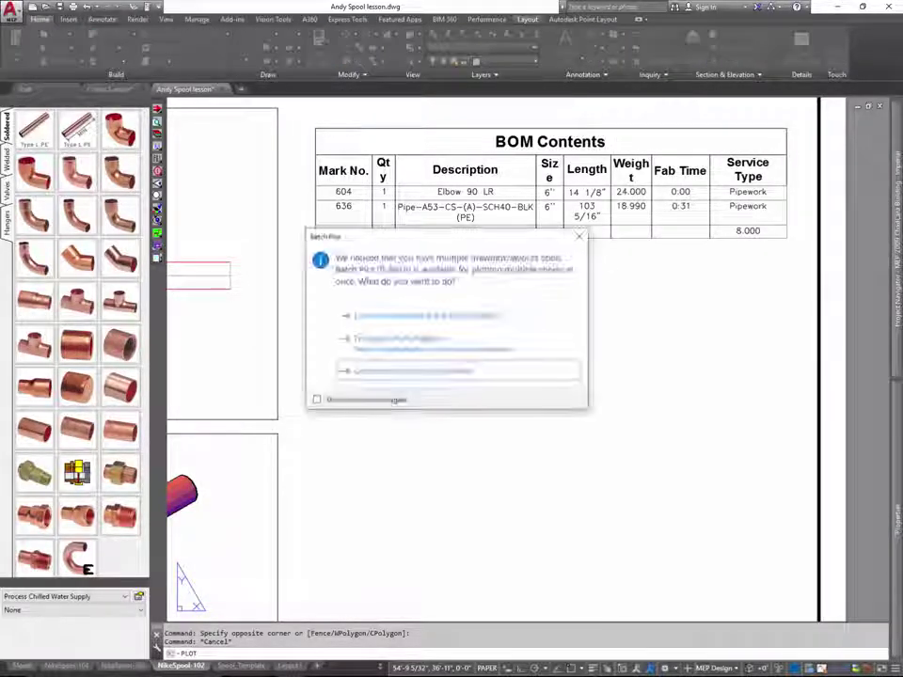
{"action": "left_click", "coordinate": [375, 370]}
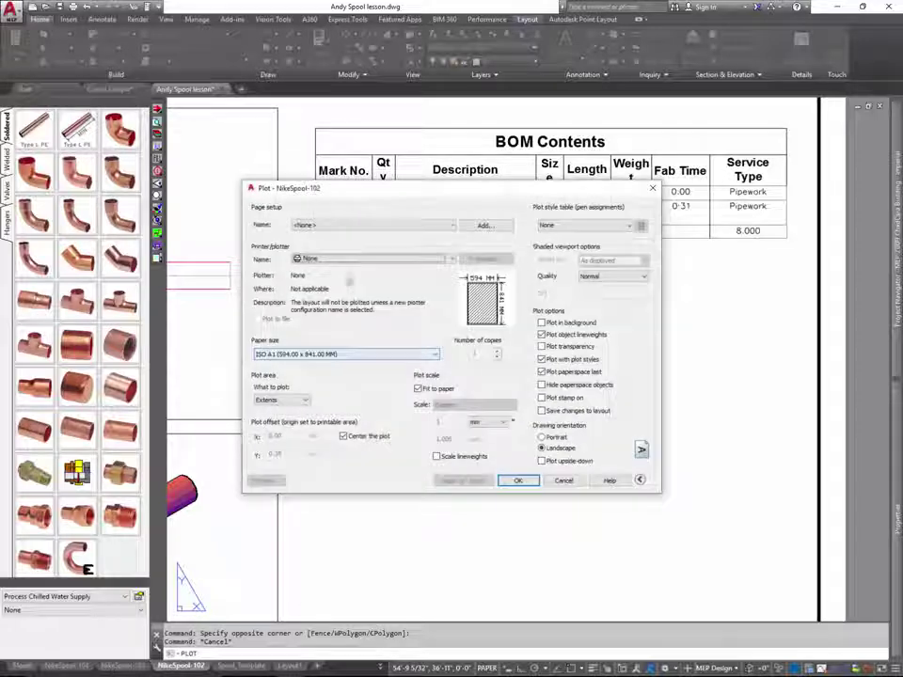
{"action": "left_click", "coordinate": [411, 225]}
{"action": "left_click", "coordinate": [329, 242]}
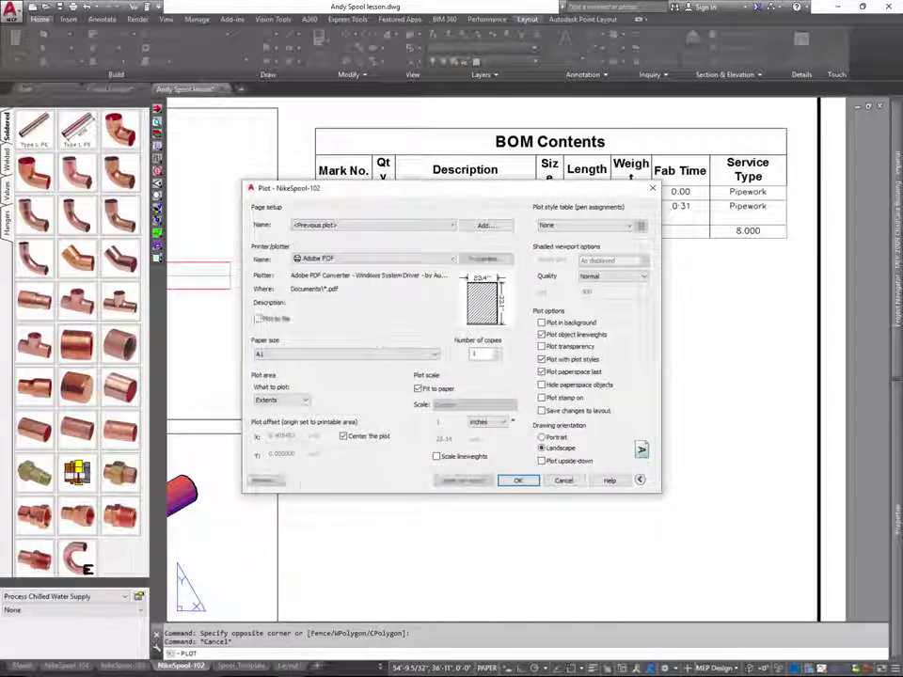
{"action": "left_click", "coordinate": [266, 481]}
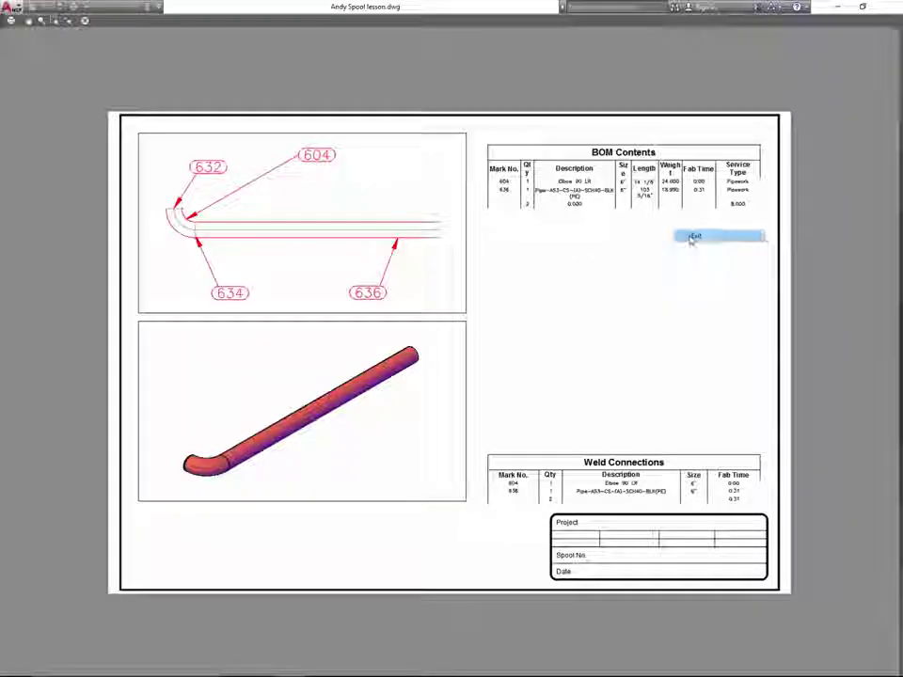
{"action": "left_click", "coordinate": [691, 236]}
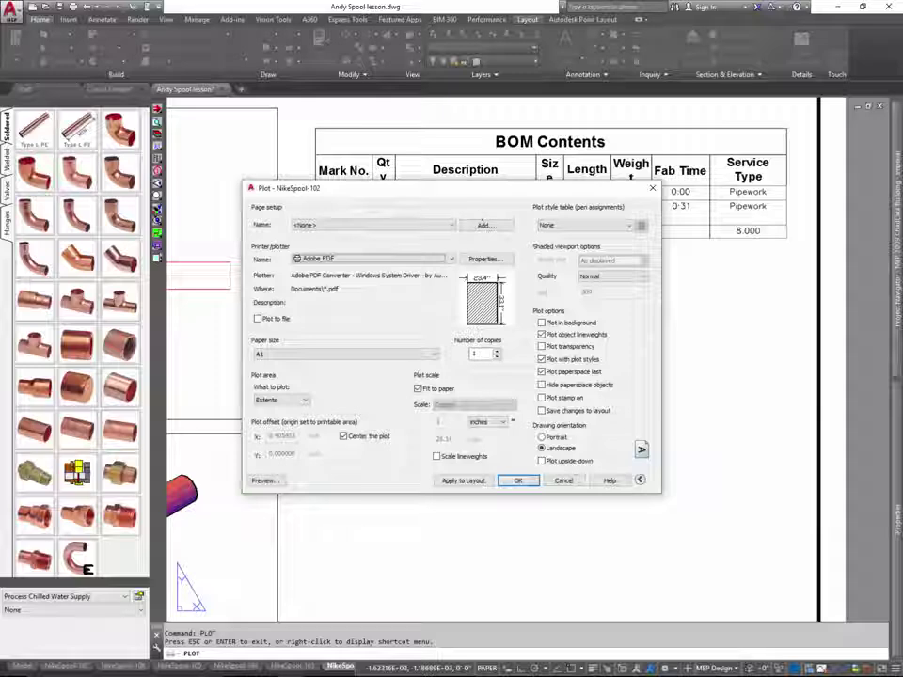
{"action": "left_click", "coordinate": [653, 188]}
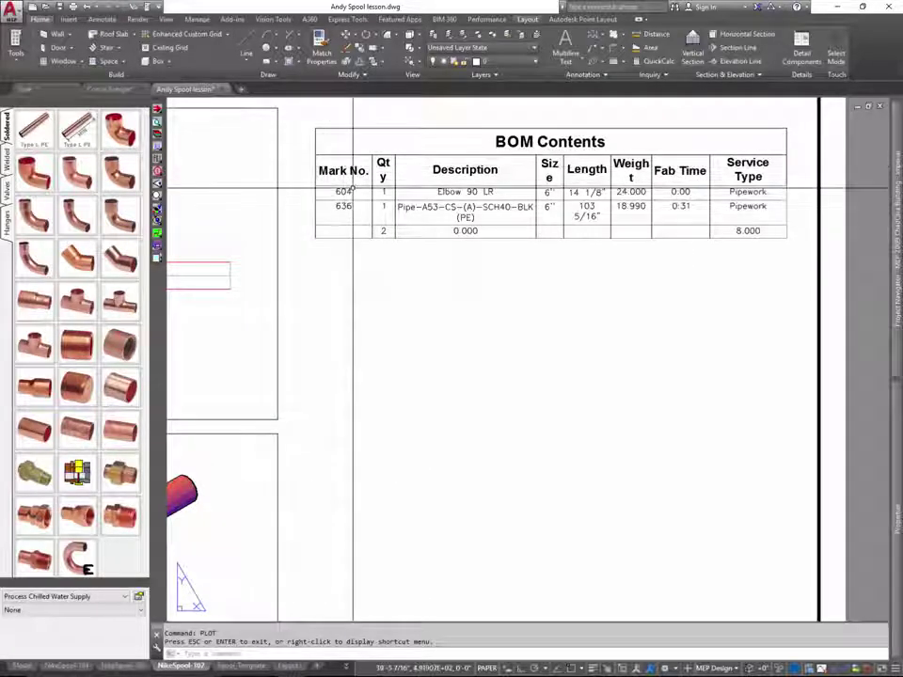
Apply cell borders around the Service Type cell in the last row of the BOM Contents table.
{"action": "left_click_drag", "start_coordinate": [353, 191], "coordinate": [709, 215]}
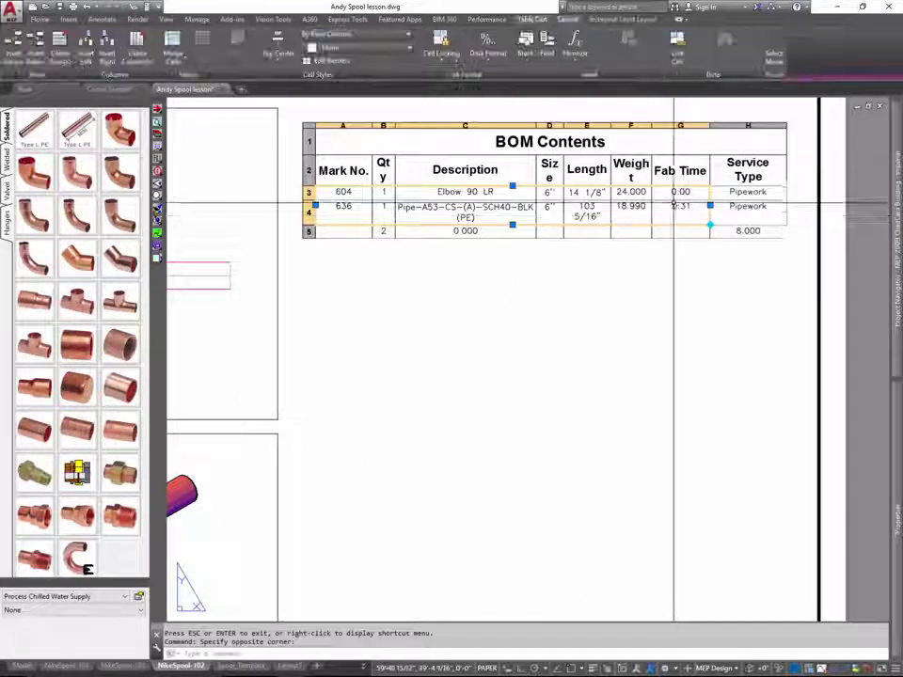
{"action": "left_click", "coordinate": [721, 230]}
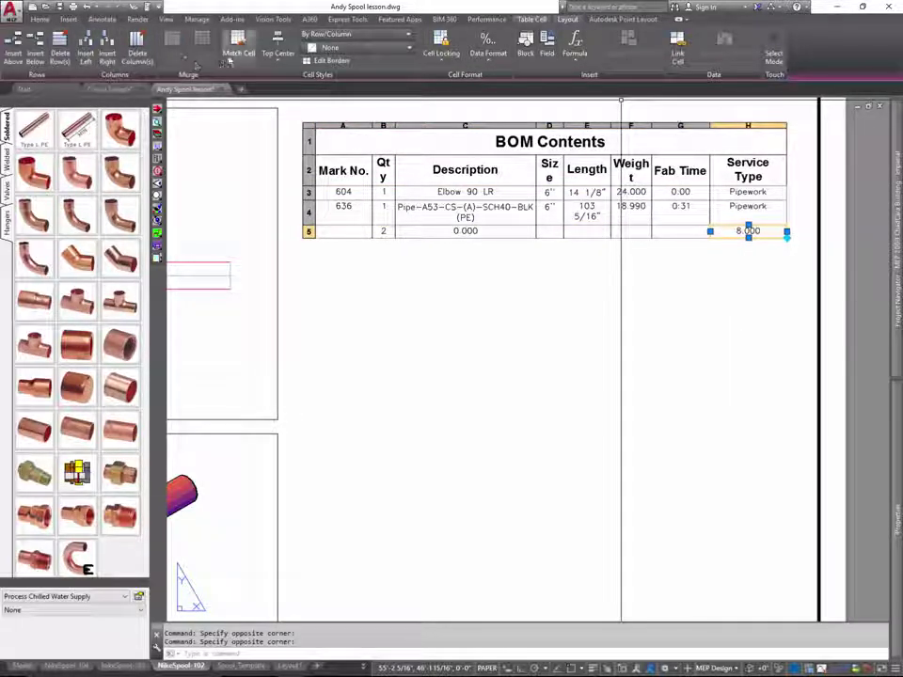
{"action": "left_click", "coordinate": [325, 60]}
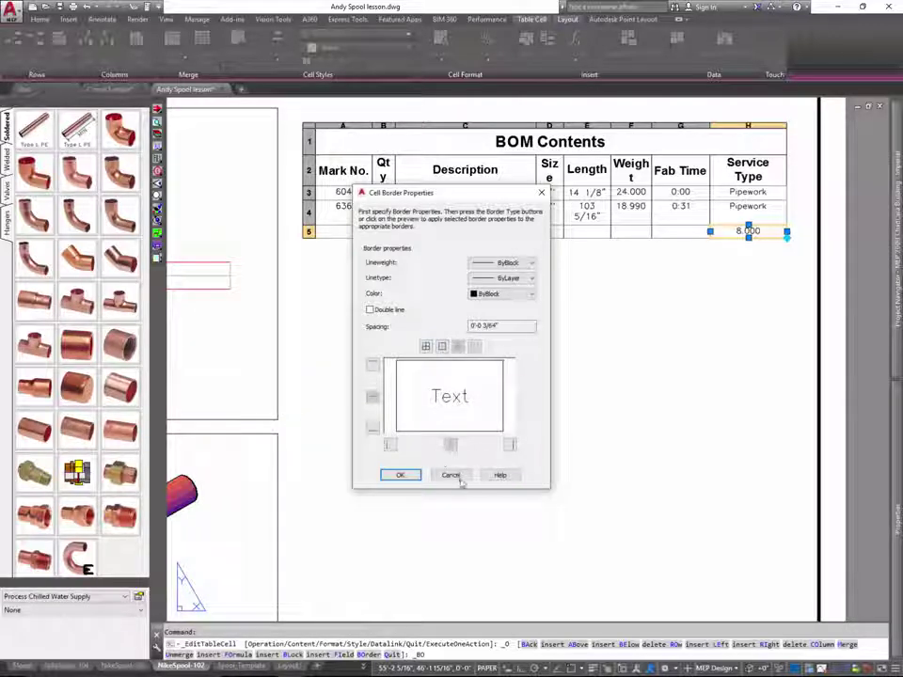
{"action": "left_click", "coordinate": [401, 477]}
{"action": "left_click", "coordinate": [658, 254]}
{"action": "left_click", "coordinate": [717, 255]}
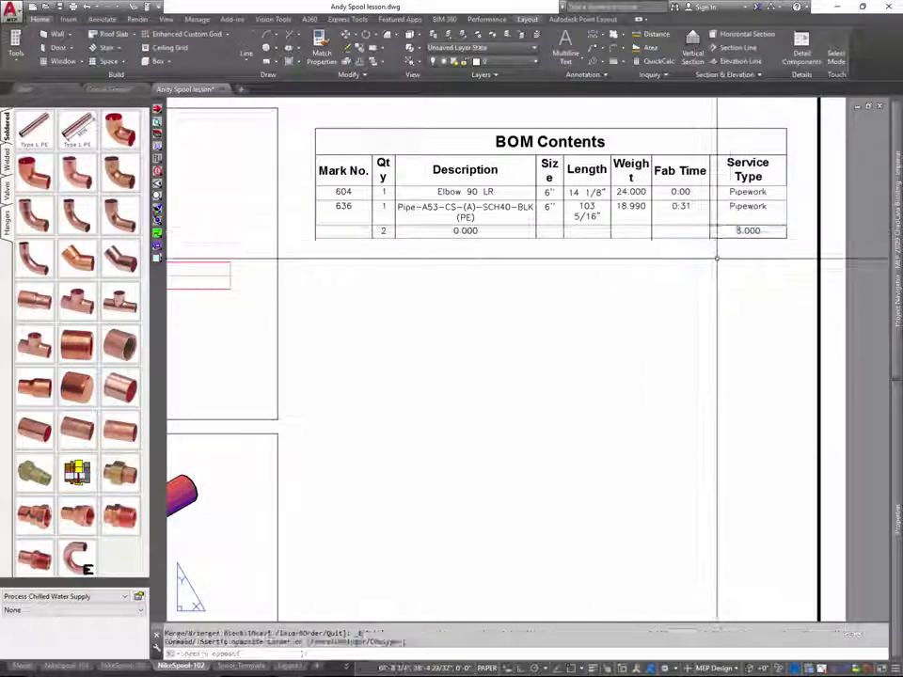
Apply cell borders to every BOM Contents cell from the header row to the last row, and clear the selection.
{"action": "left_click_drag", "start_coordinate": [723, 231], "coordinate": [647, 220]}
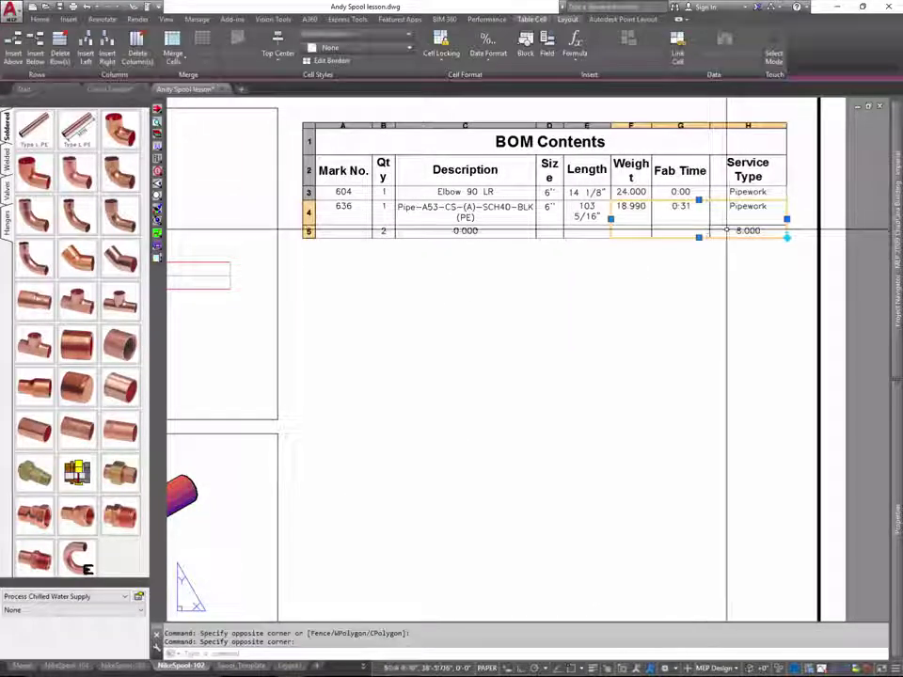
{"action": "left_click", "coordinate": [726, 230]}
{"action": "left_click_drag", "start_coordinate": [726, 231], "coordinate": [353, 170]}
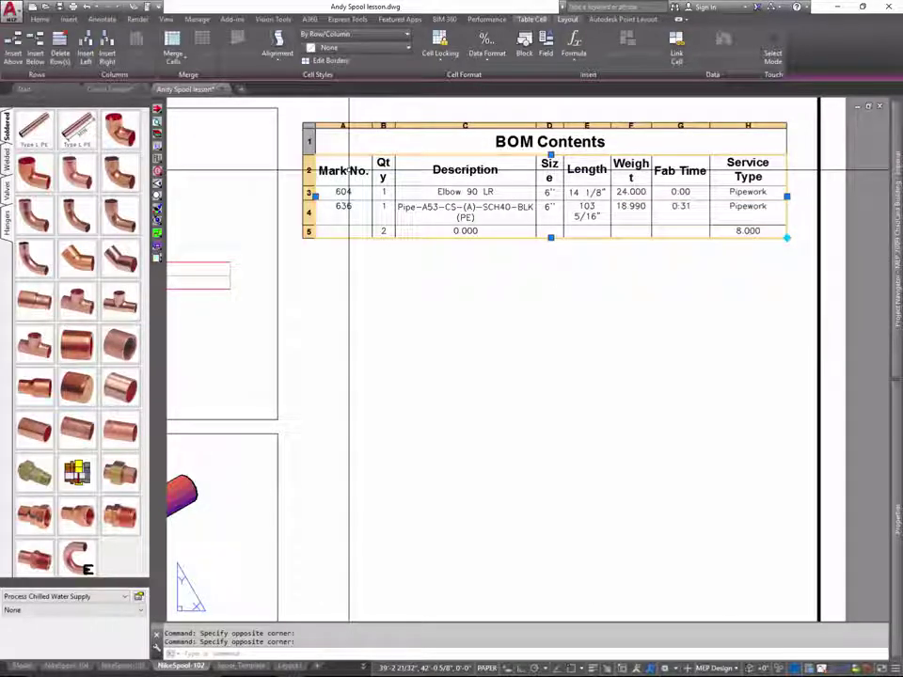
{"action": "left_click", "coordinate": [330, 60]}
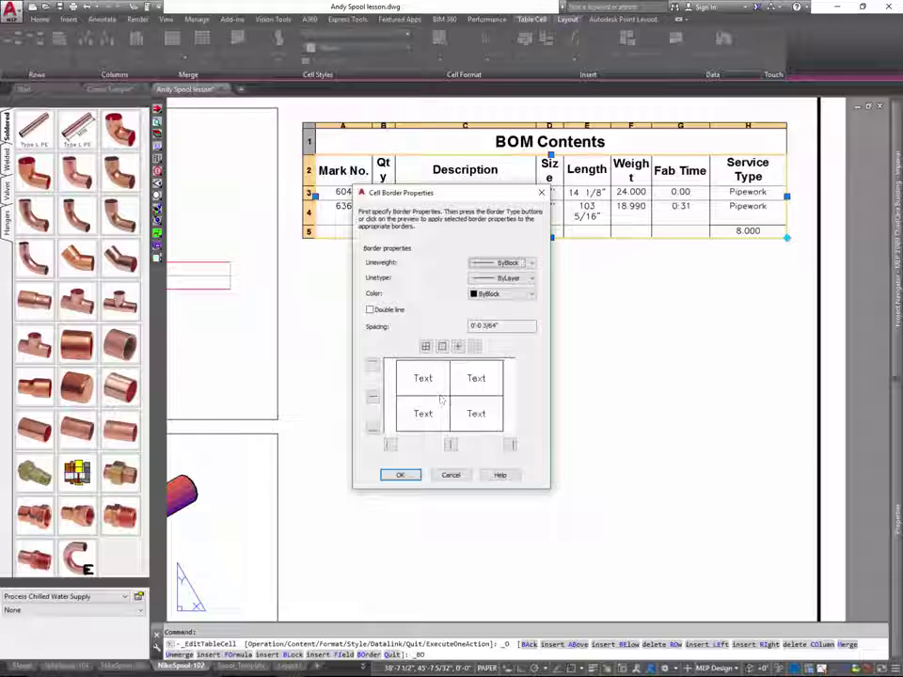
{"action": "left_click", "coordinate": [401, 475]}
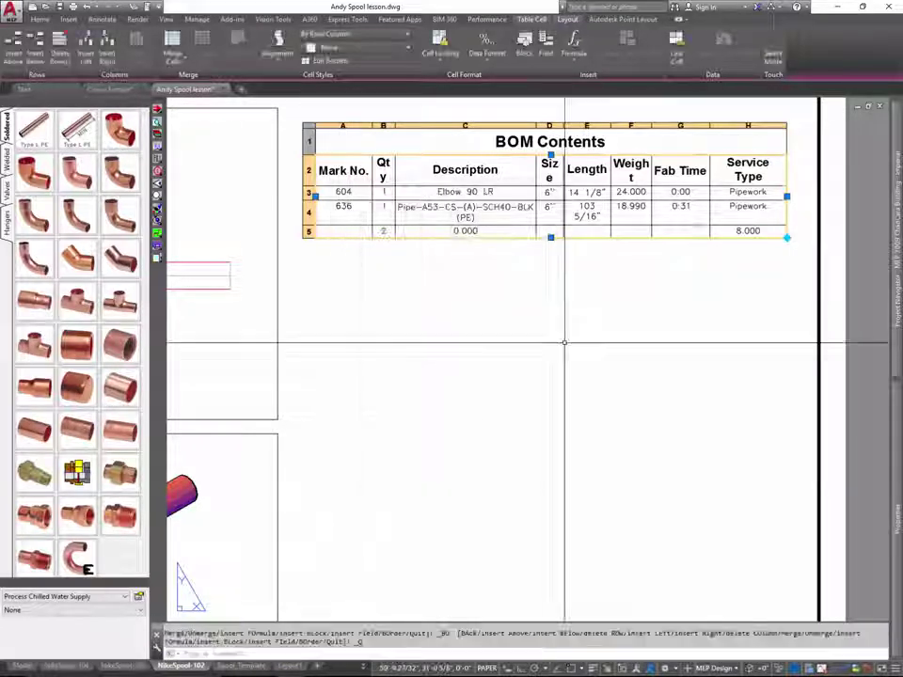
{"action": "left_click", "coordinate": [631, 374]}
{"action": "scroll", "coordinate": [621, 367], "scroll_direction": "down", "scroll_amount": 2}
{"action": "scroll", "coordinate": [609, 388], "scroll_direction": "down", "scroll_amount": 2}
{"action": "middle_click_drag", "start_coordinate": [637, 416], "coordinate": [615, 390]}
{"action": "key", "text": "Escape"}
{"action": "key", "text": "Escape"}
{"action": "scroll", "coordinate": [622, 431], "scroll_direction": "up", "scroll_amount": 2}
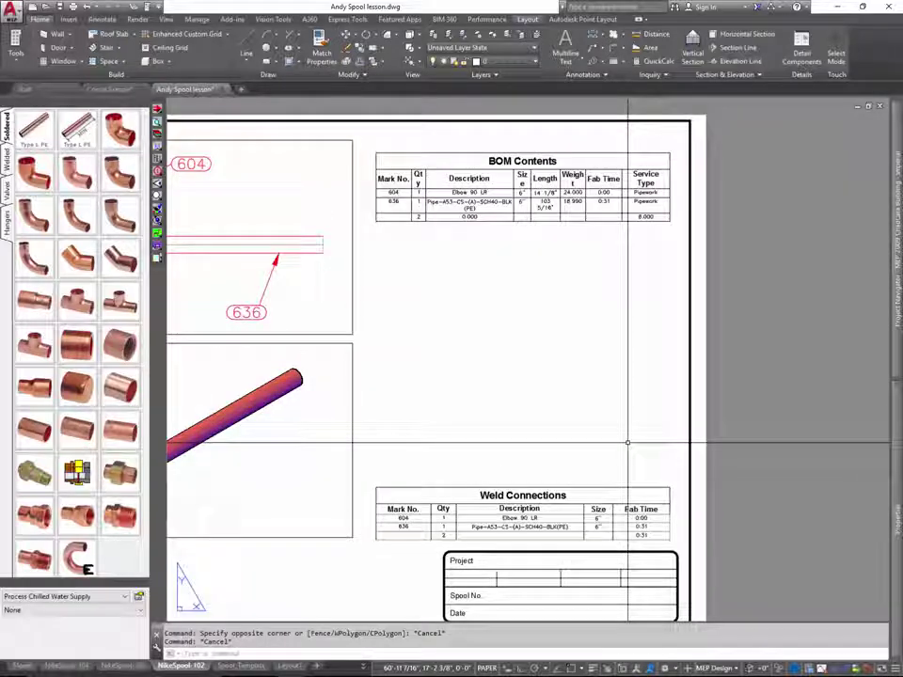
Preview a single-sheet plot with the <Previous plot> page setup, inspect the BOM table's borders up close, and close it without plotting.
{"action": "type", "text": "plot"}
{"action": "key", "text": "Return"}
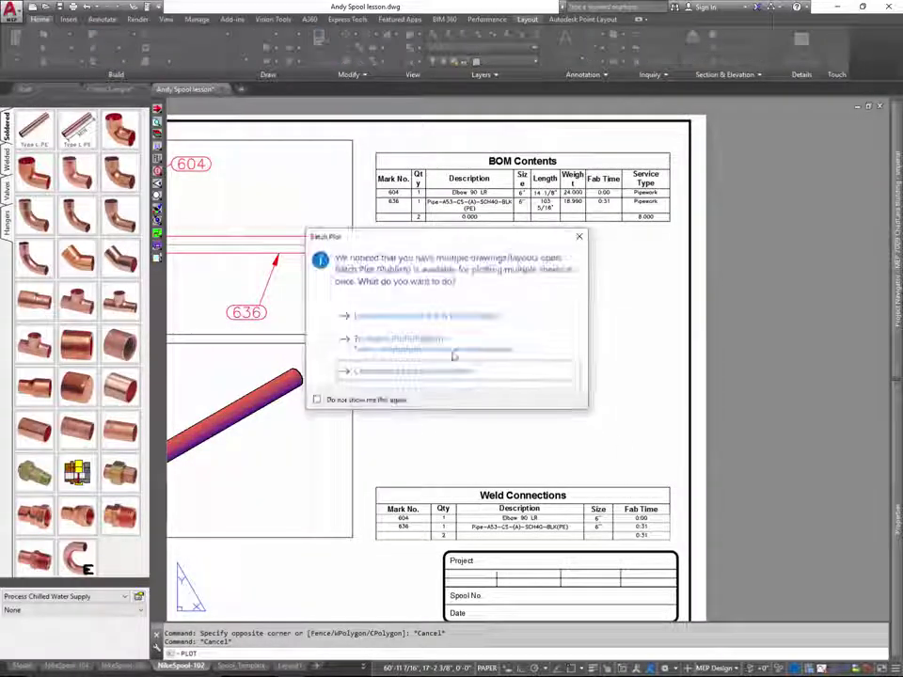
{"action": "left_click", "coordinate": [387, 374]}
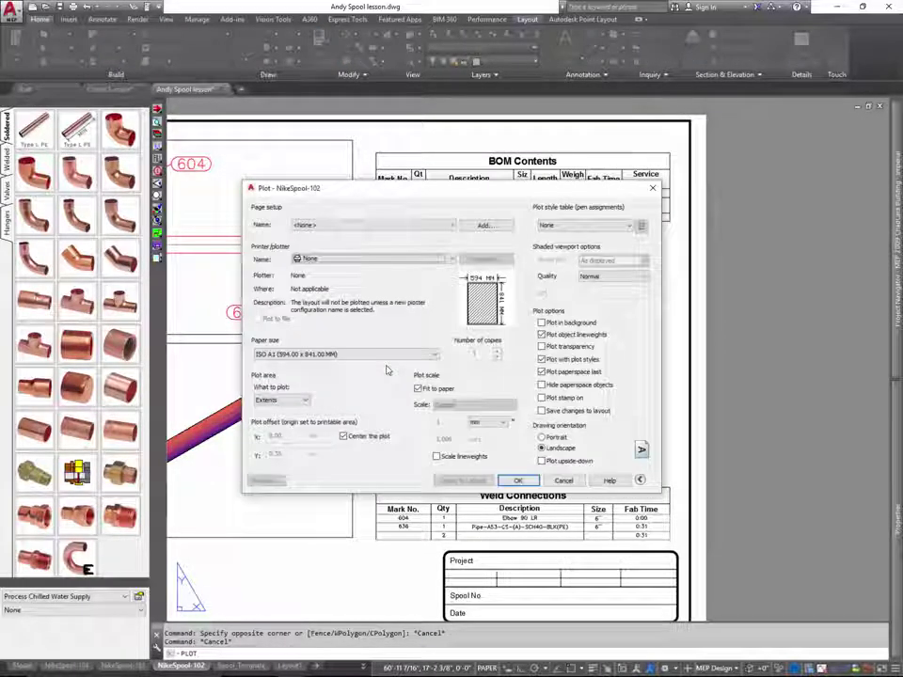
{"action": "left_click", "coordinate": [395, 226]}
{"action": "left_click", "coordinate": [391, 245]}
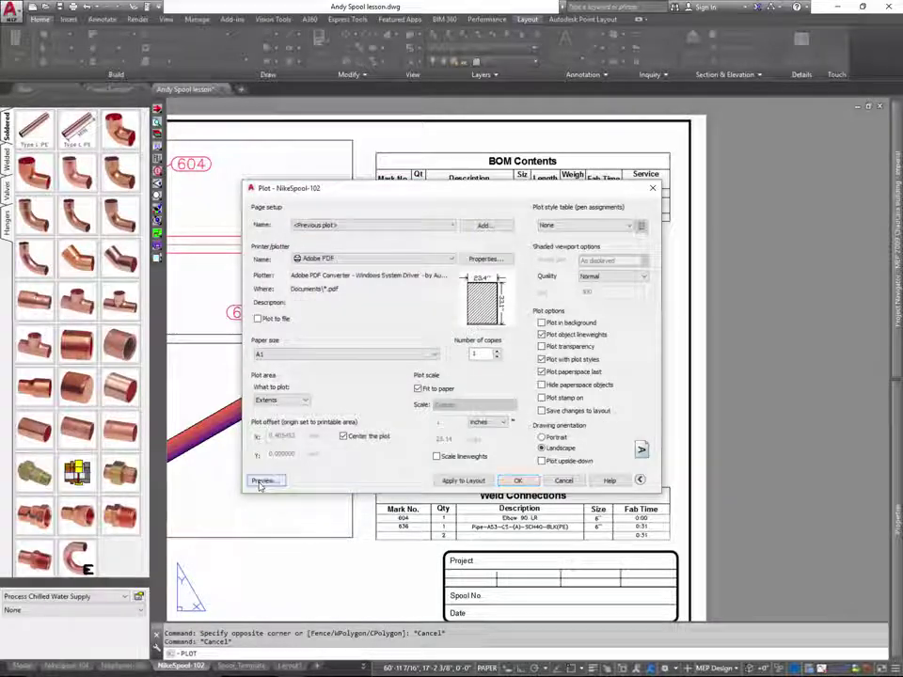
{"action": "left_click", "coordinate": [263, 480]}
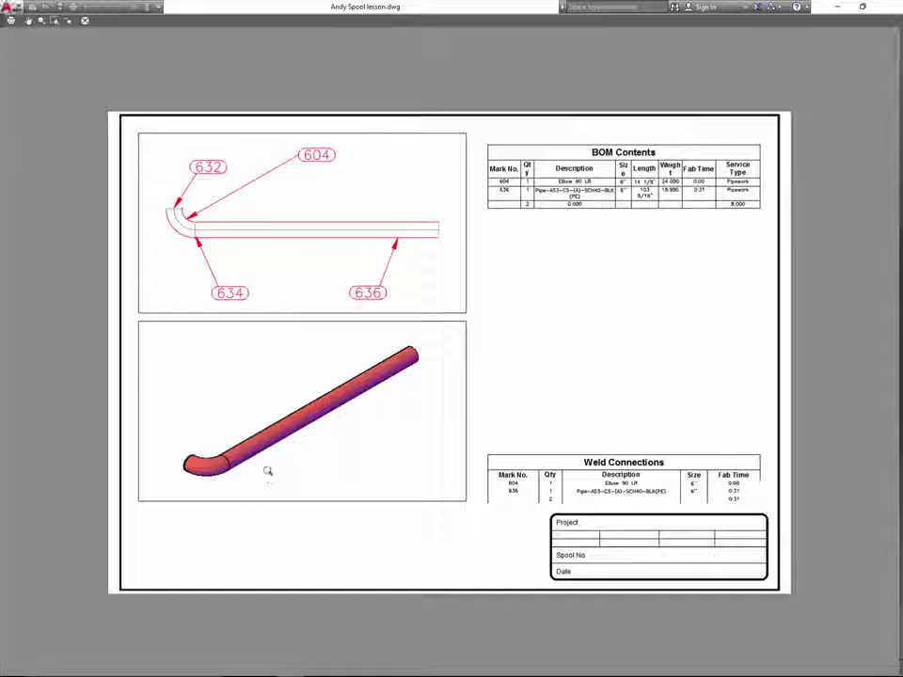
{"action": "left_click_drag", "start_coordinate": [485, 141], "coordinate": [744, 150]}
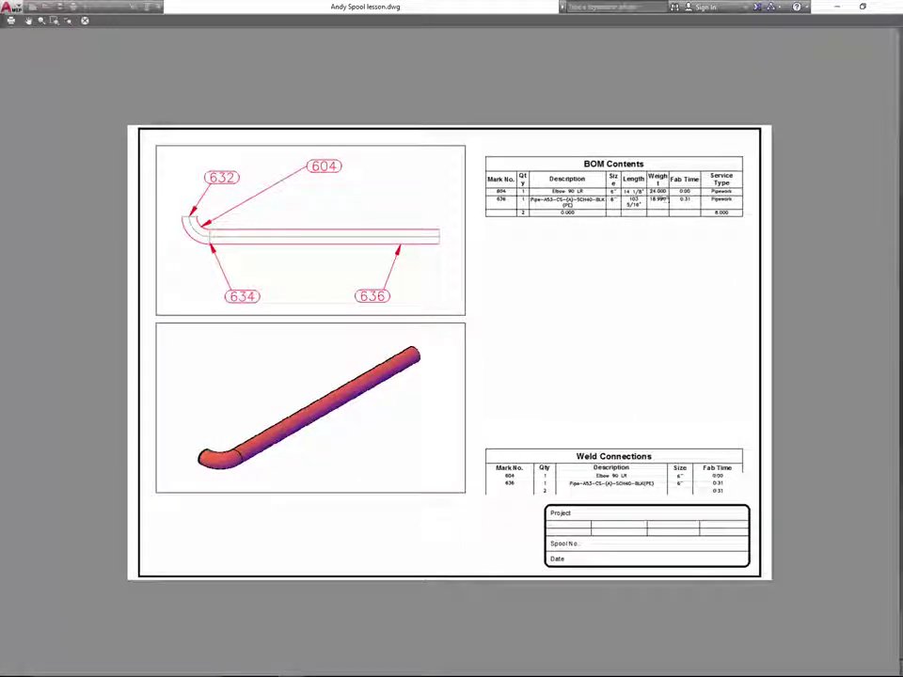
{"action": "scroll", "coordinate": [690, 173], "scroll_direction": "up", "scroll_amount": 2}
{"action": "middle_click_drag", "start_coordinate": [645, 200], "coordinate": [606, 180]}
{"action": "middle_click_drag", "start_coordinate": [618, 263], "coordinate": [531, 234]}
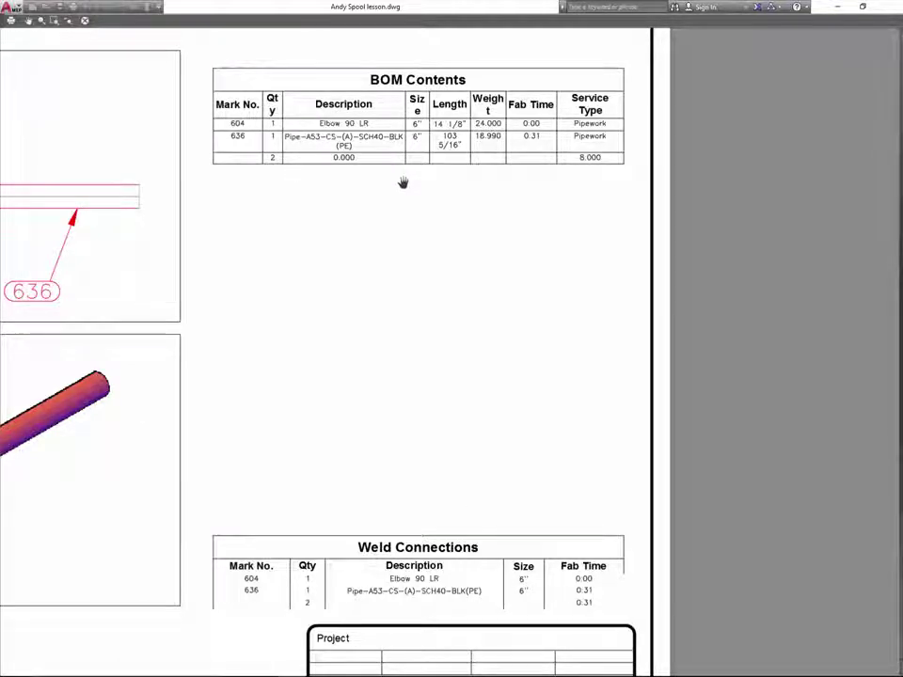
{"action": "key", "text": "Escape"}
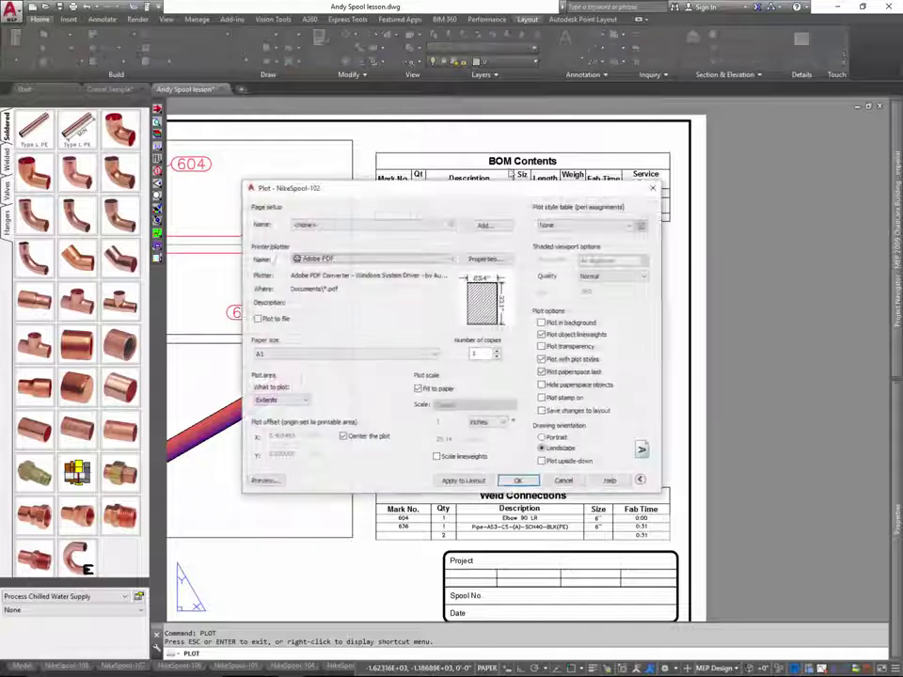
{"action": "left_click", "coordinate": [651, 191]}
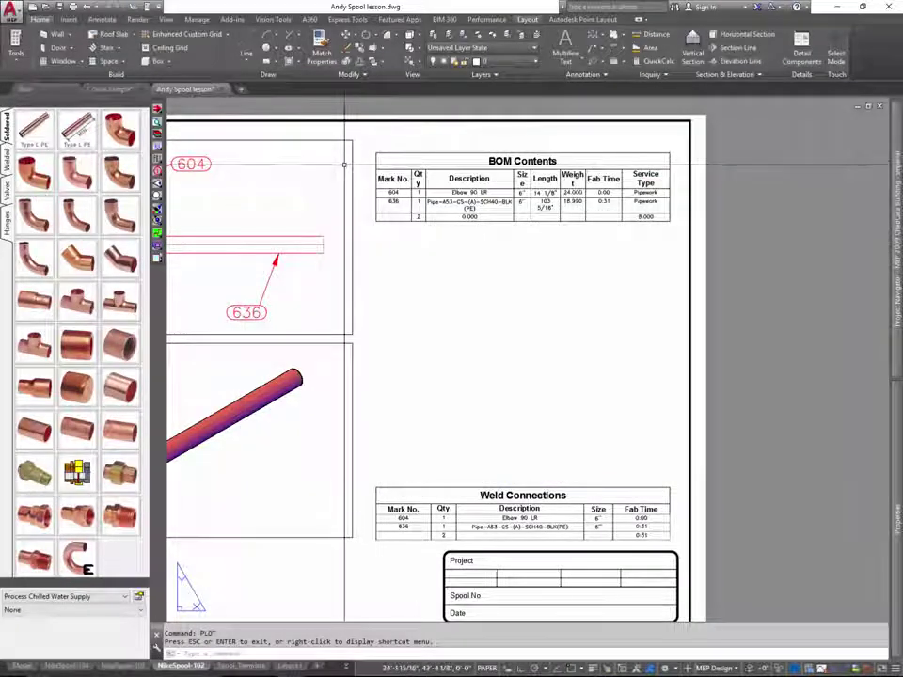
Set the border lineweight to 0.30 mm for all cells of the BOM Contents table.
{"action": "left_click", "coordinate": [391, 158]}
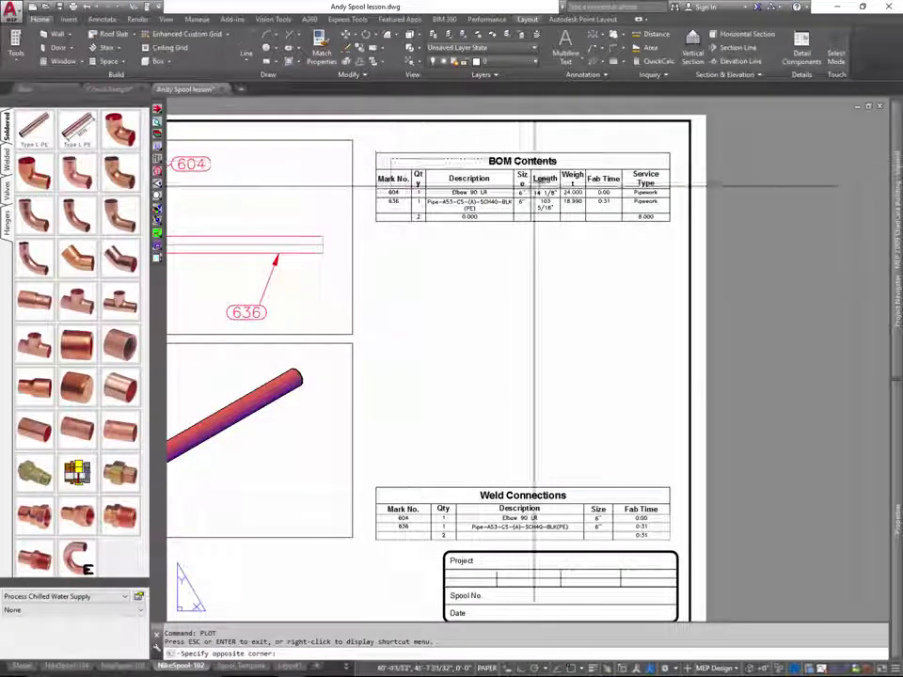
{"action": "left_click", "coordinate": [644, 212]}
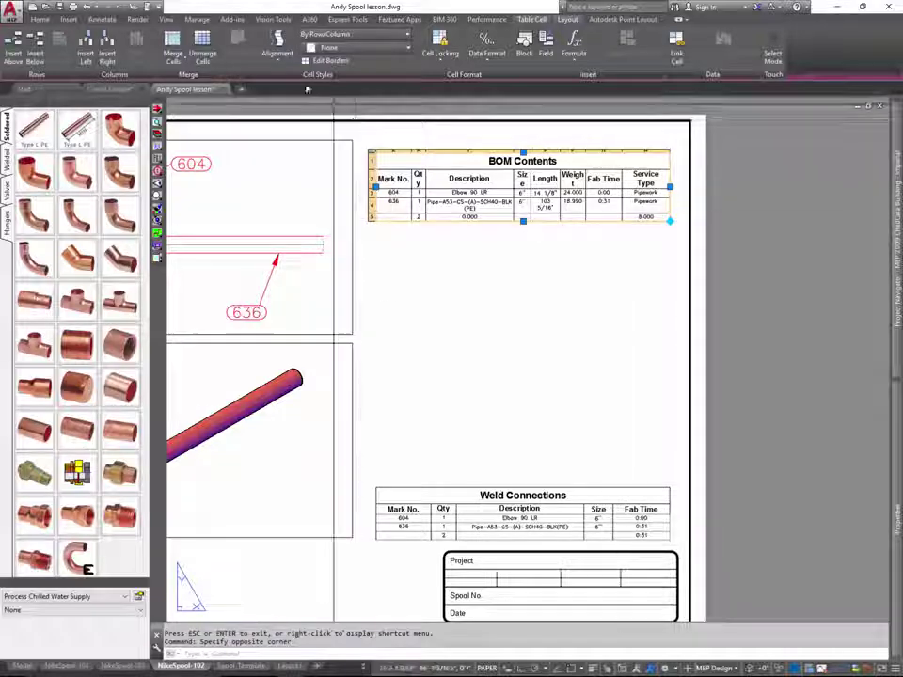
{"action": "left_click", "coordinate": [328, 60]}
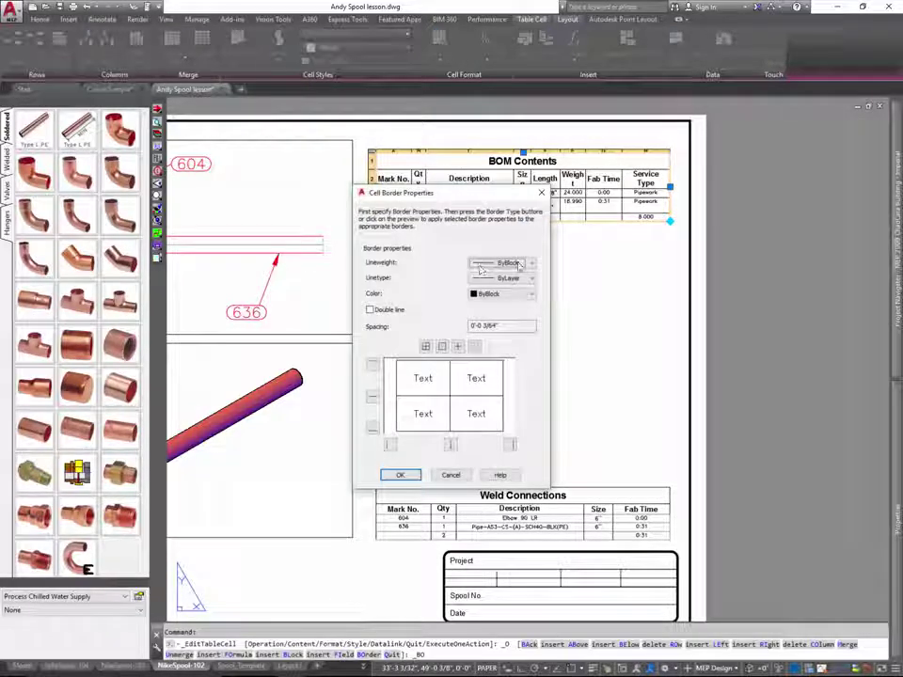
{"action": "left_click", "coordinate": [522, 263]}
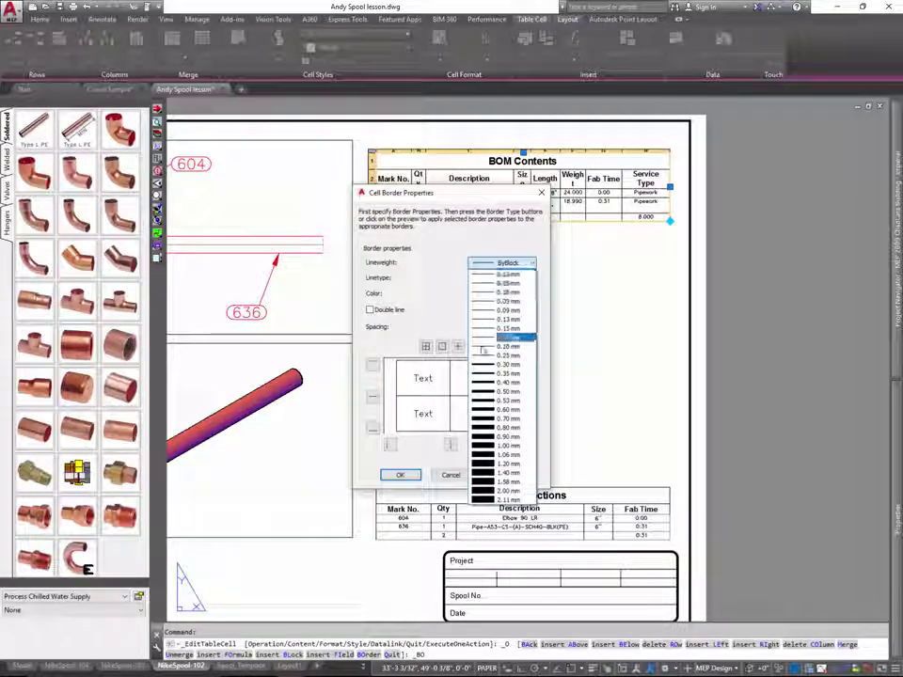
{"action": "left_click", "coordinate": [498, 373]}
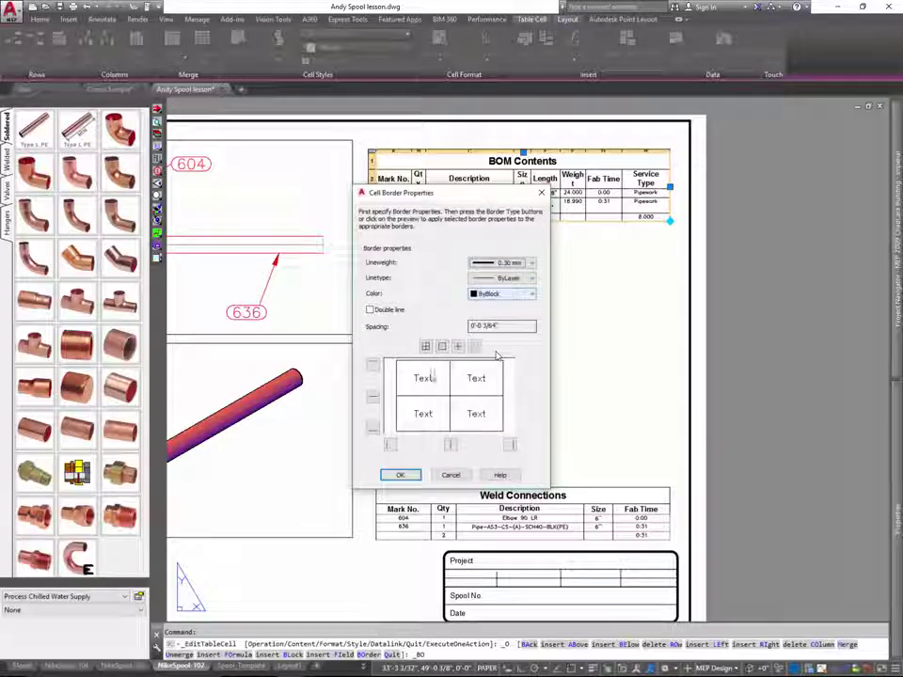
{"action": "left_click", "coordinate": [414, 473]}
Set the border lineweight of the BOM Contents title cell to 0.30 mm and deselect the table.
{"action": "left_click", "coordinate": [439, 158]}
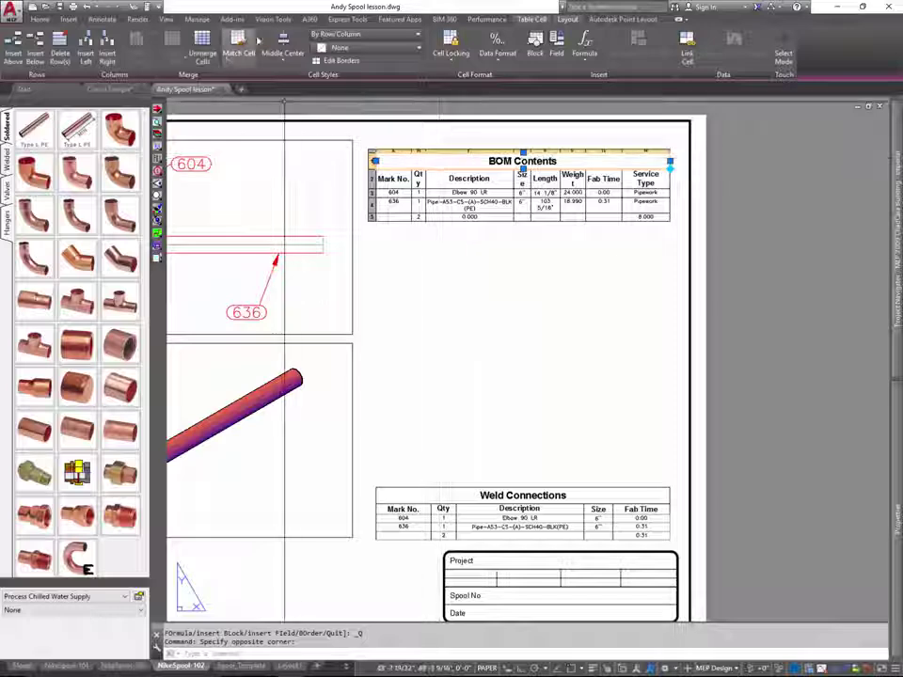
{"action": "left_click", "coordinate": [337, 61]}
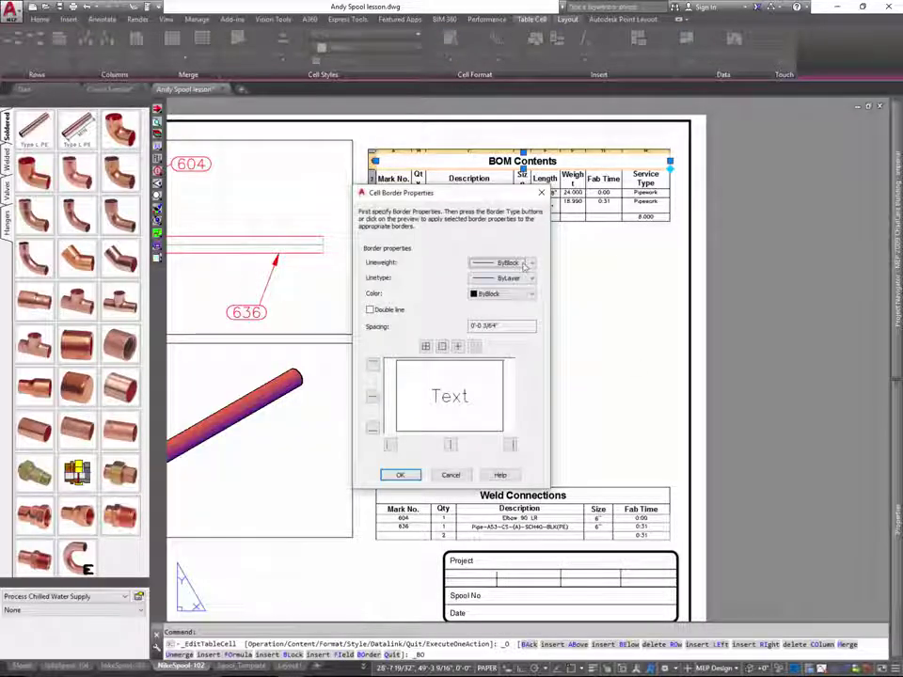
{"action": "left_click", "coordinate": [508, 262]}
{"action": "left_click", "coordinate": [505, 373]}
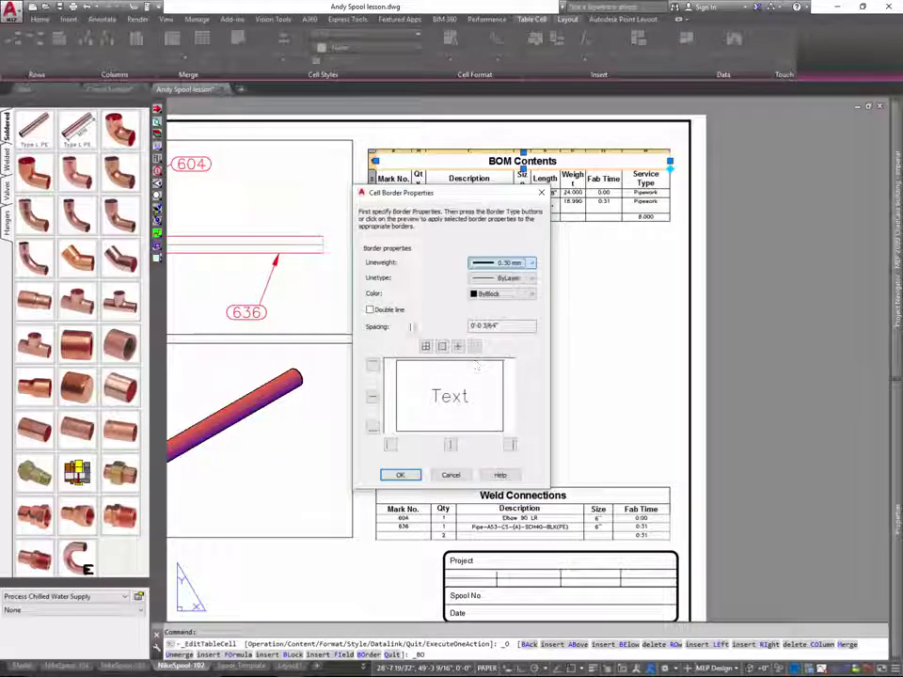
{"action": "left_click", "coordinate": [401, 475]}
{"action": "left_click", "coordinate": [560, 326]}
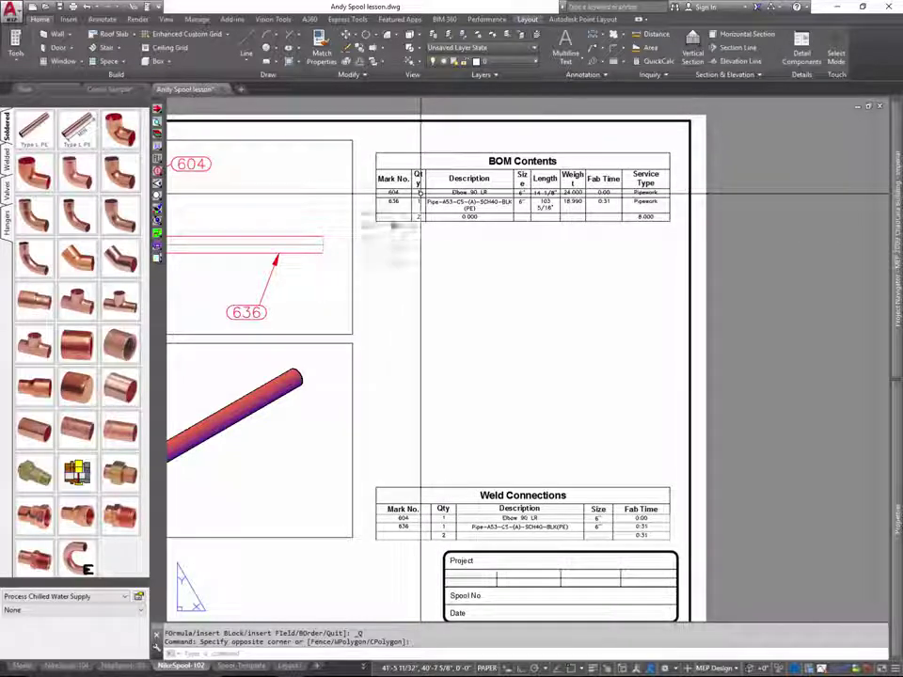
Turn on the lineweight display, examine the BOM table's borders up close, and turn the display off again.
{"action": "left_click", "coordinate": [596, 669]}
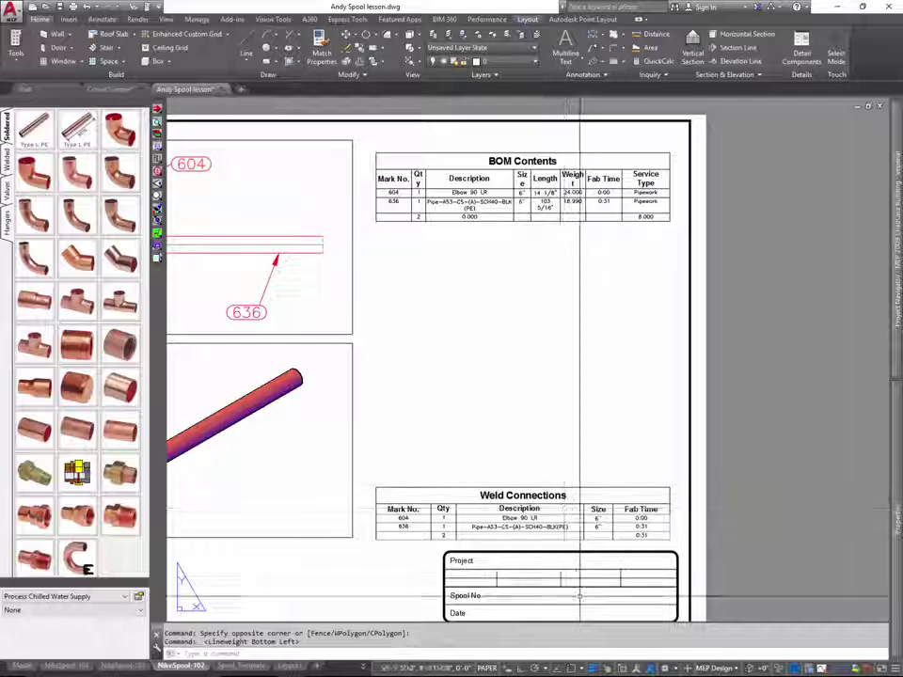
{"action": "scroll", "coordinate": [530, 255], "scroll_direction": "up", "scroll_amount": 4}
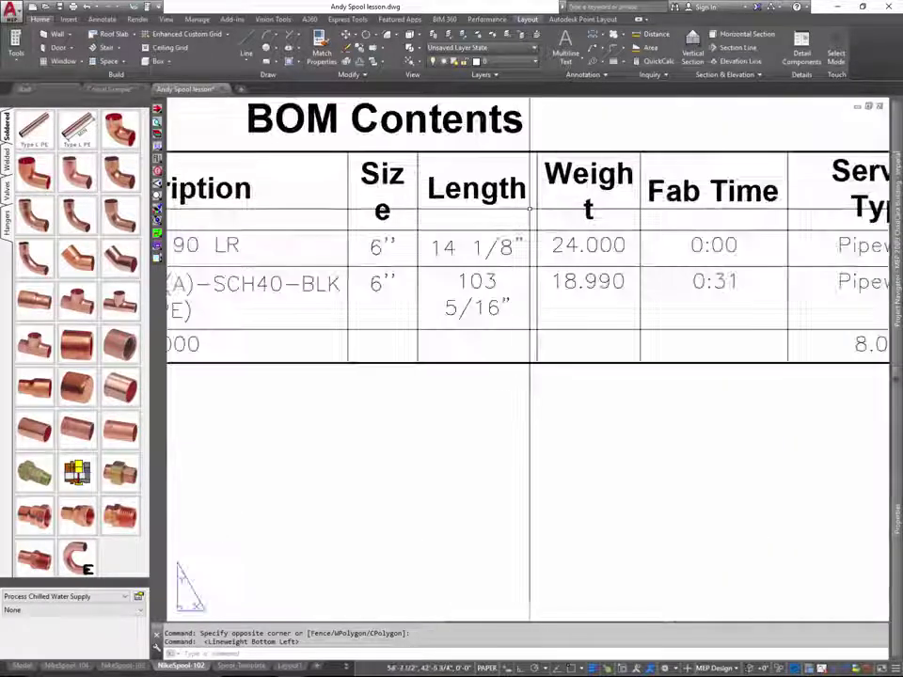
{"action": "middle_click_drag", "start_coordinate": [529, 255], "coordinate": [693, 343]}
{"action": "scroll", "coordinate": [236, 299], "scroll_direction": "up", "scroll_amount": 4}
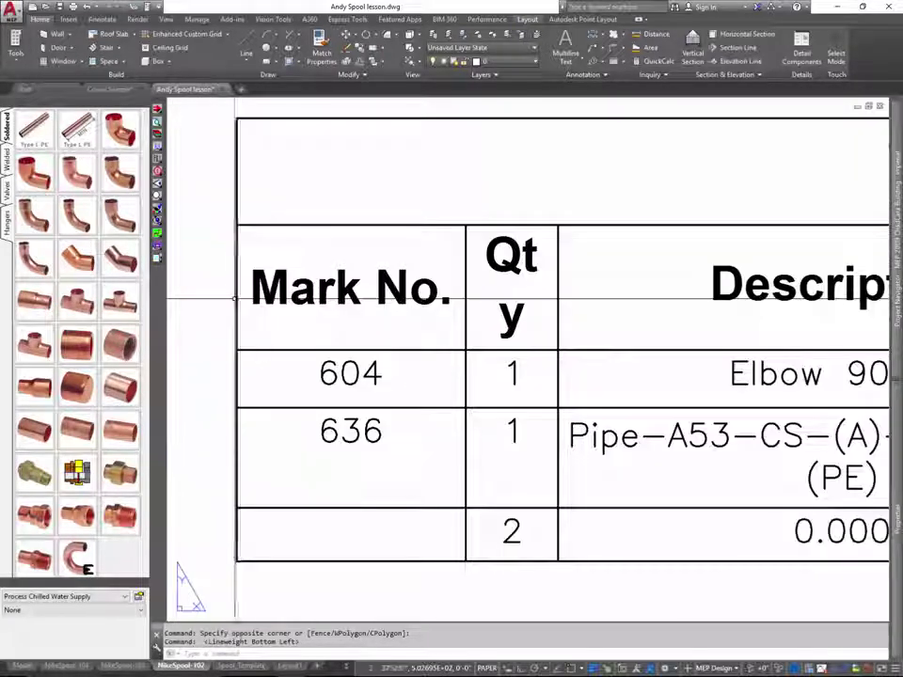
{"action": "scroll", "coordinate": [406, 301], "scroll_direction": "down", "scroll_amount": 8}
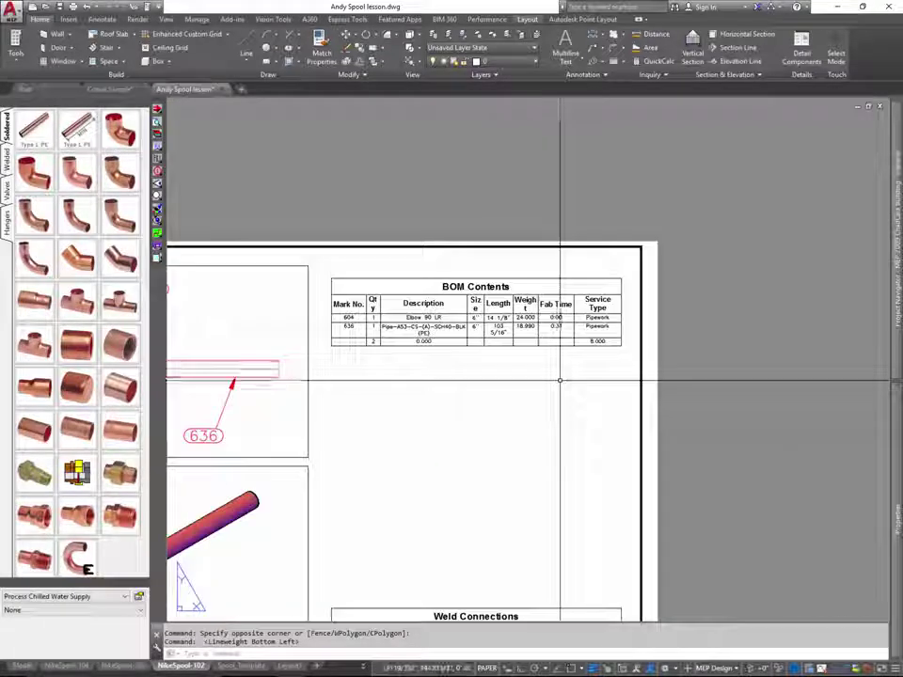
{"action": "middle_click_drag", "start_coordinate": [491, 578], "coordinate": [497, 500]}
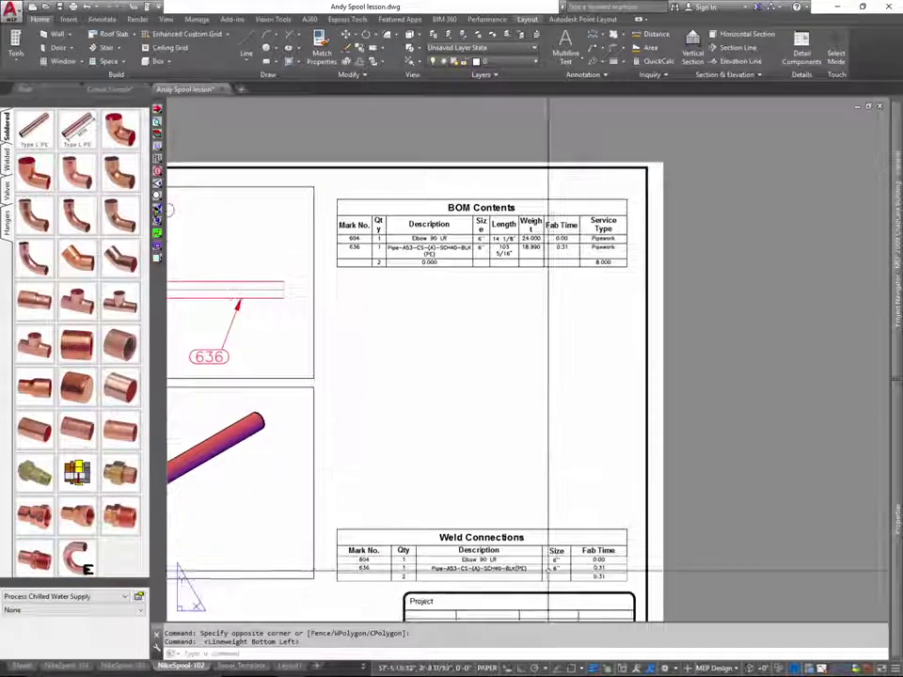
{"action": "left_click", "coordinate": [593, 668]}
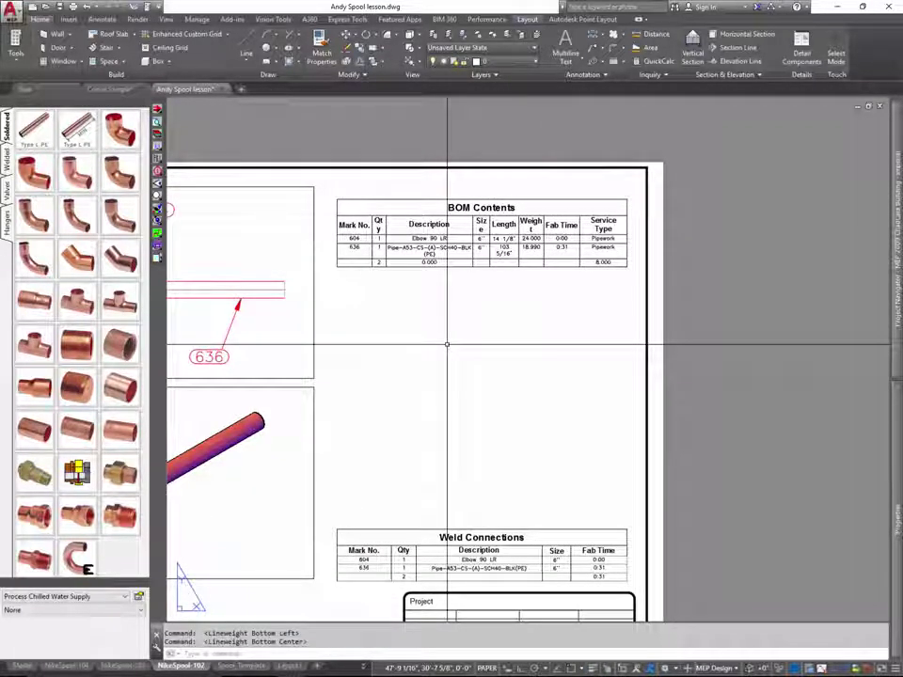
Preview a single-sheet plot with the <Previous plot> page setup and inspect the BOM Contents table's borders up close.
{"action": "type", "text": "plot"}
{"action": "key", "text": "Return"}
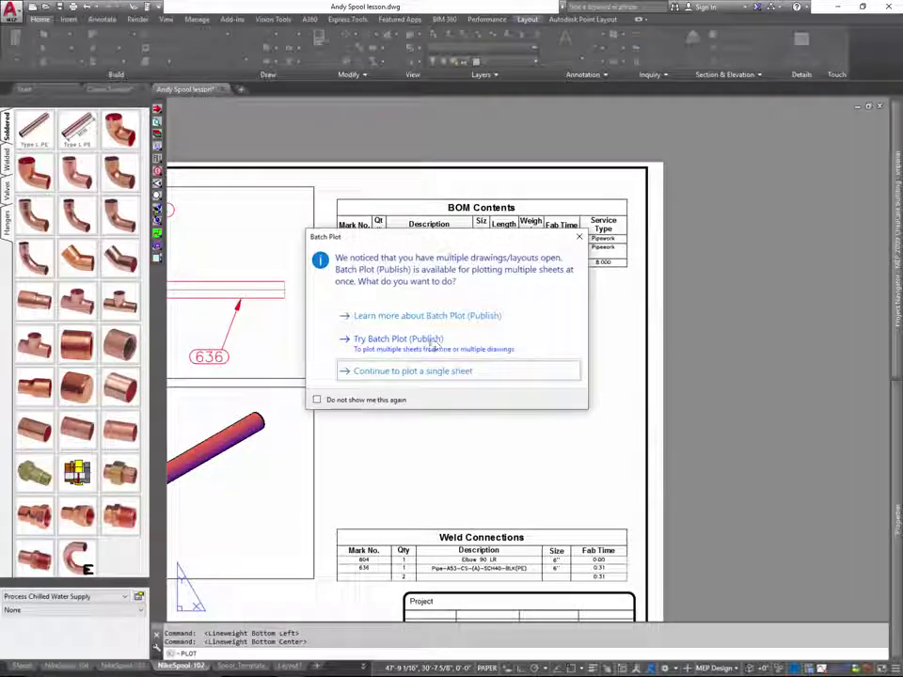
{"action": "left_click", "coordinate": [387, 371]}
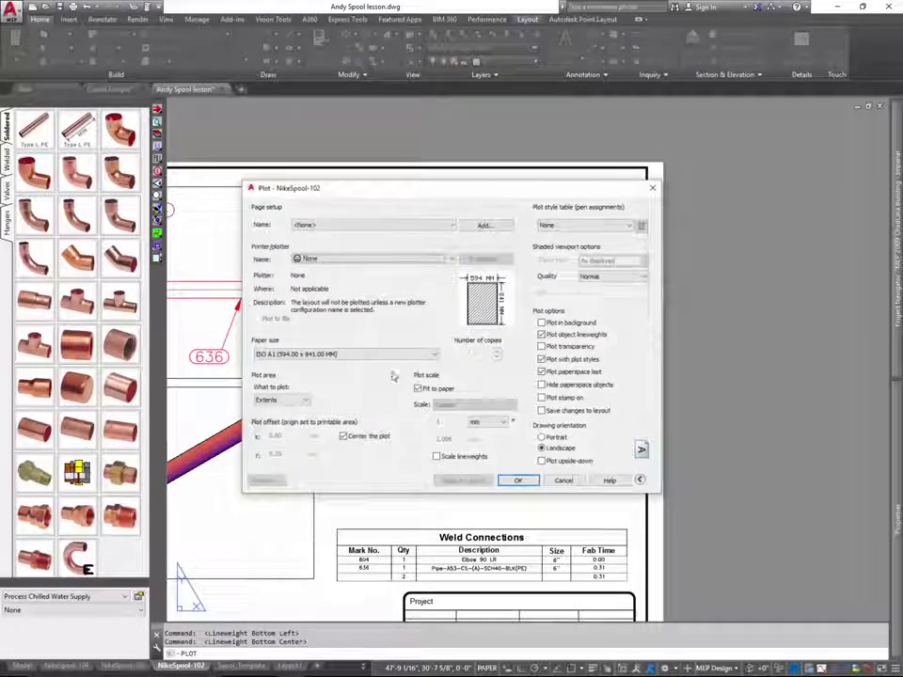
{"action": "left_click", "coordinate": [420, 226]}
{"action": "left_click", "coordinate": [410, 247]}
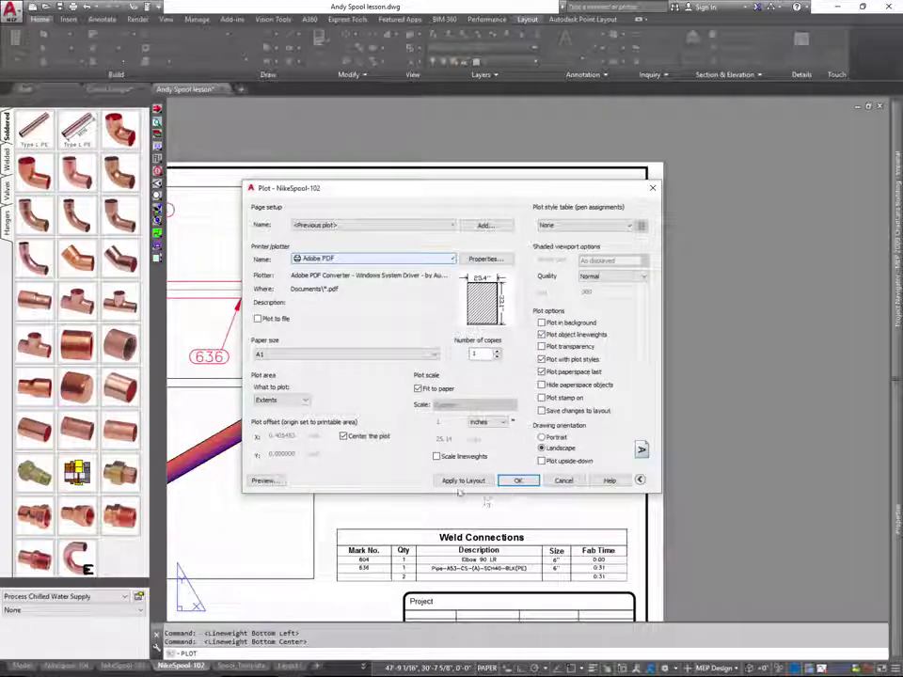
{"action": "left_click", "coordinate": [263, 480]}
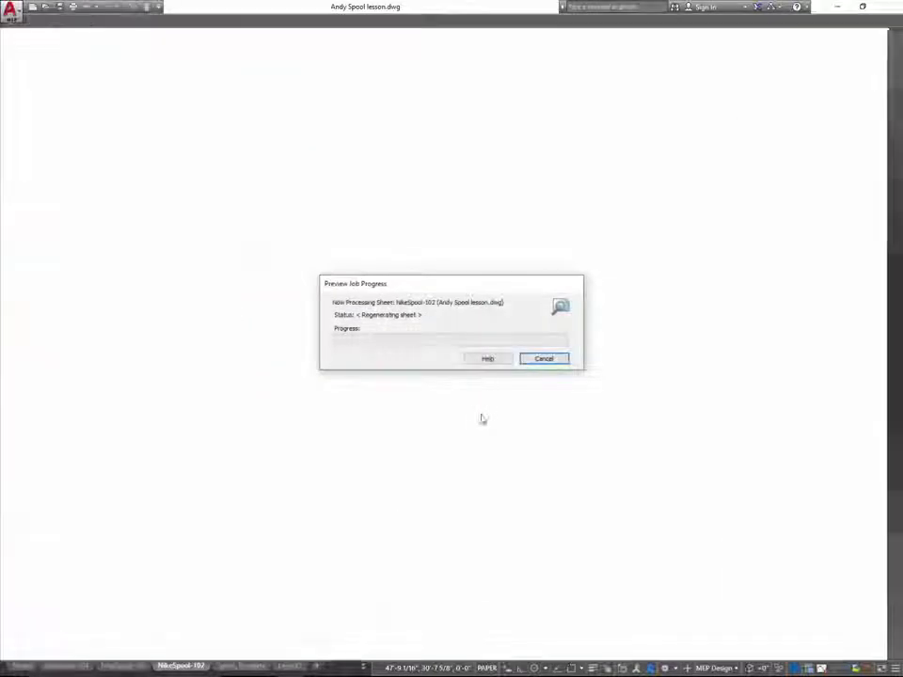
{"action": "scroll", "coordinate": [601, 163], "scroll_direction": "up", "scroll_amount": 6}
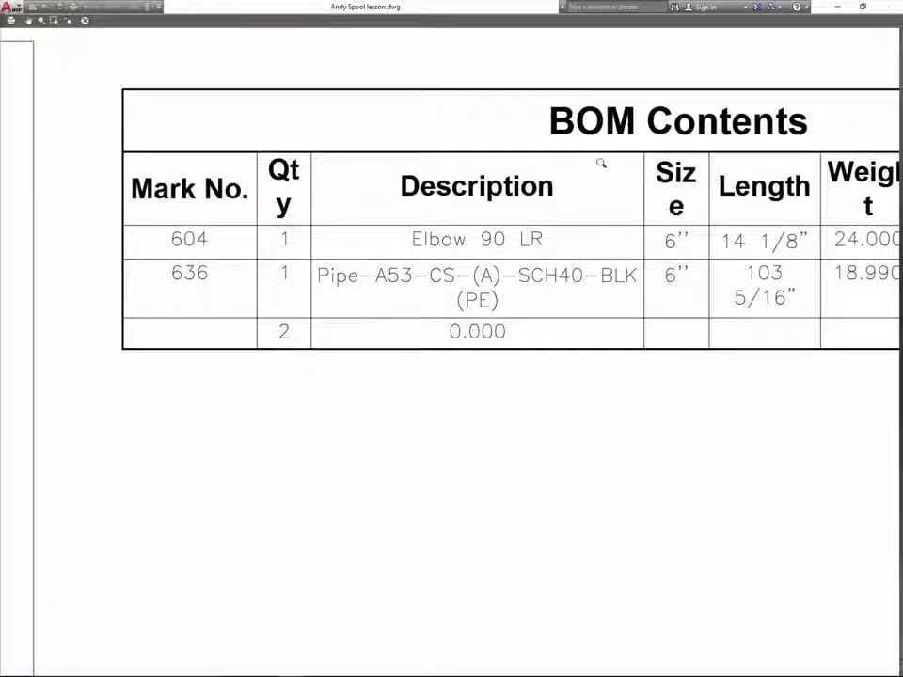
{"action": "scroll", "coordinate": [404, 155], "scroll_direction": "up", "scroll_amount": 2}
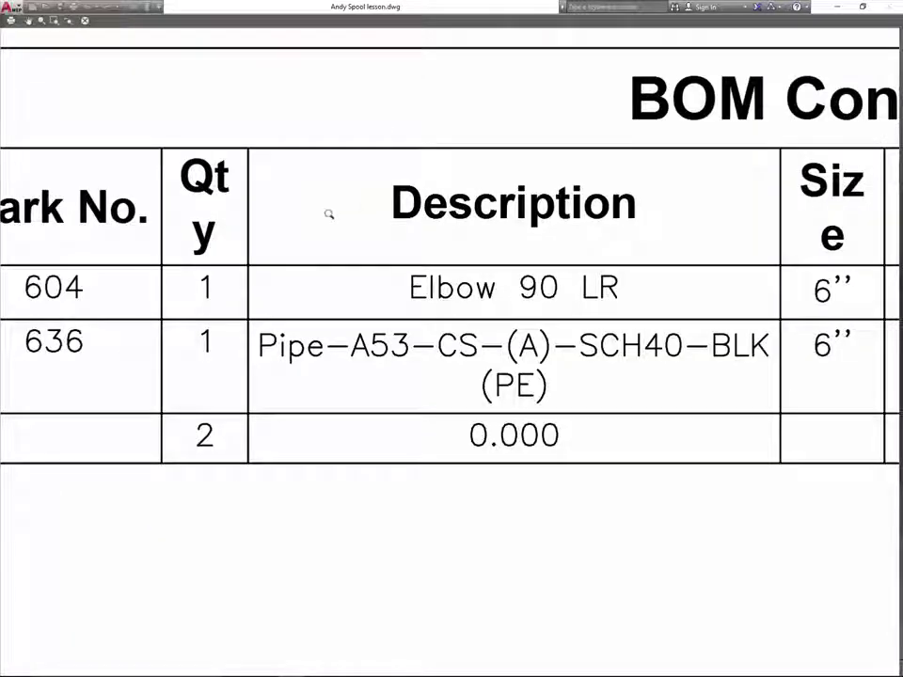
{"action": "scroll", "coordinate": [329, 214], "scroll_direction": "down", "scroll_amount": 2}
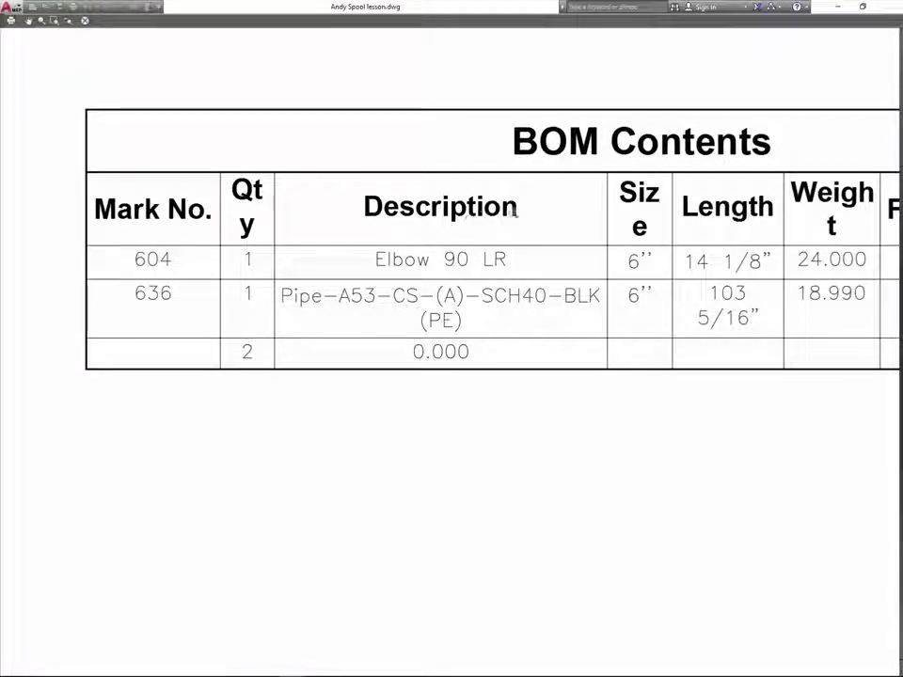
{"action": "scroll", "coordinate": [470, 318], "scroll_direction": "down", "scroll_amount": 2}
{"action": "scroll", "coordinate": [499, 350], "scroll_direction": "down", "scroll_amount": 3}
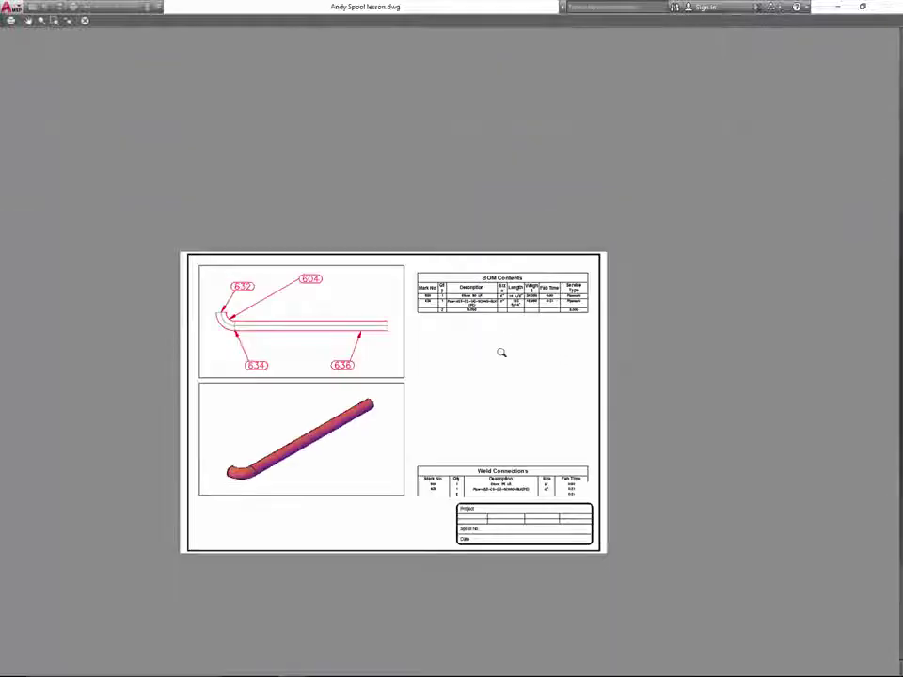
Plot the previewed sheet to PDF and save it on the Desktop as NikeSpool-102.pdf.
{"action": "left_click_drag", "start_coordinate": [482, 415], "coordinate": [524, 375]}
{"action": "right_click", "coordinate": [538, 379]}
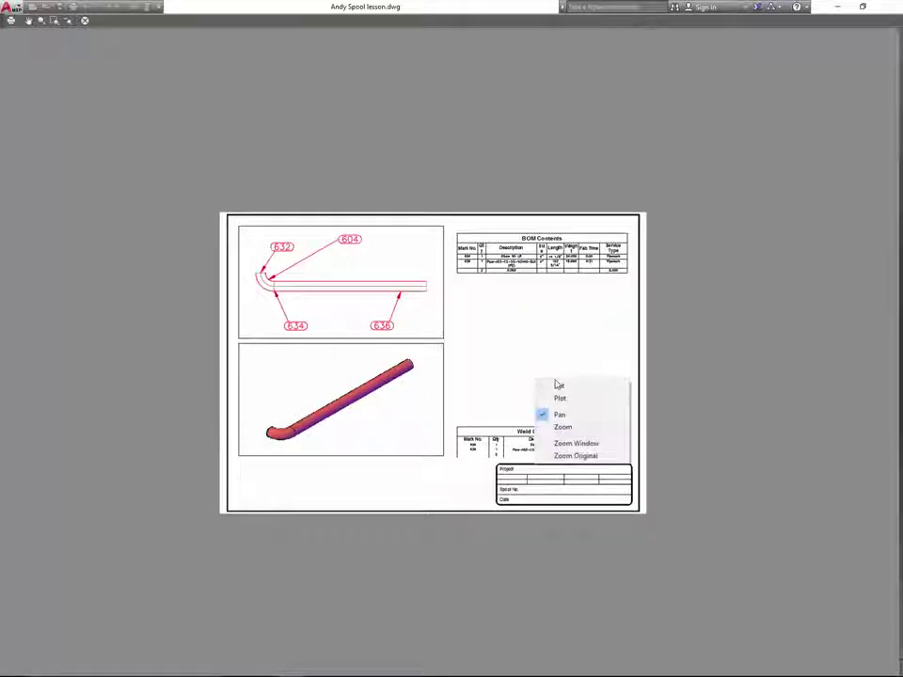
{"action": "left_click", "coordinate": [561, 398]}
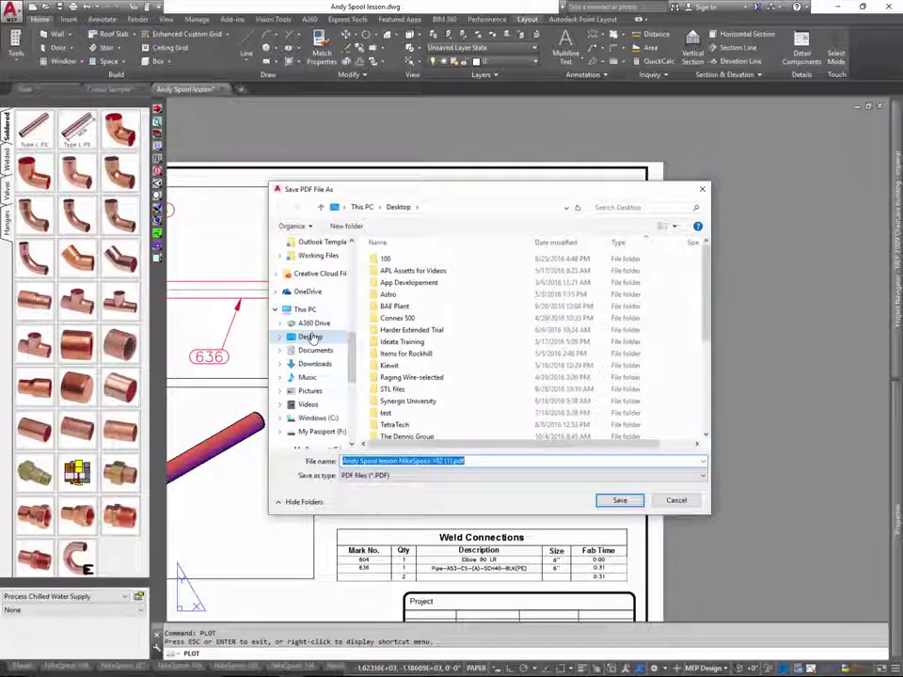
{"action": "left_click", "coordinate": [311, 338]}
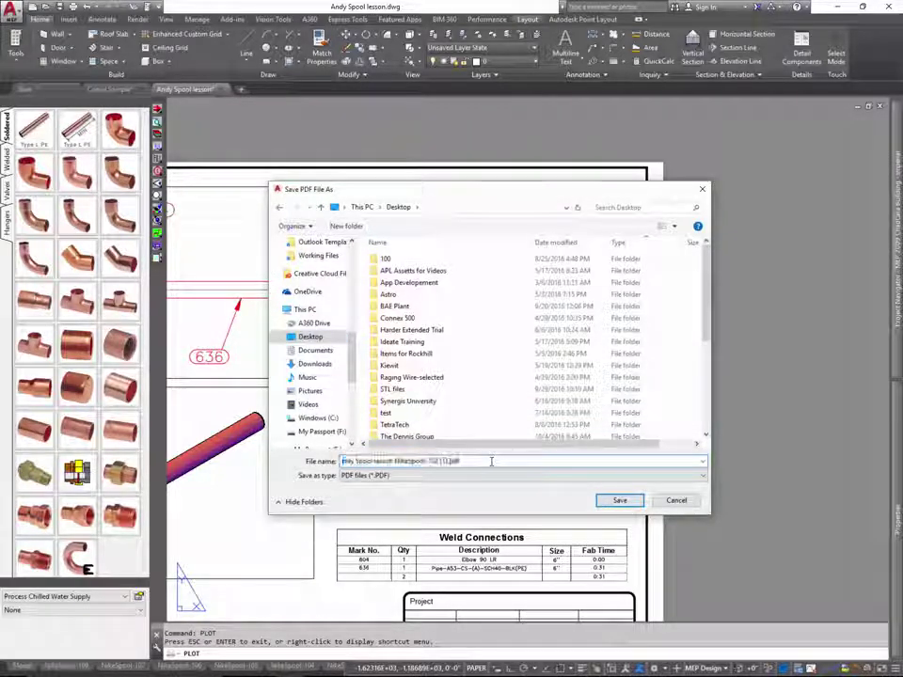
{"action": "left_click", "coordinate": [491, 461]}
{"action": "key", "text": "Delete"}
{"action": "key", "text": "Delete"}
{"action": "key", "text": "Delete"}
{"action": "key", "text": "Delete"}
{"action": "key", "text": "Delete"}
{"action": "key", "text": "Delete"}
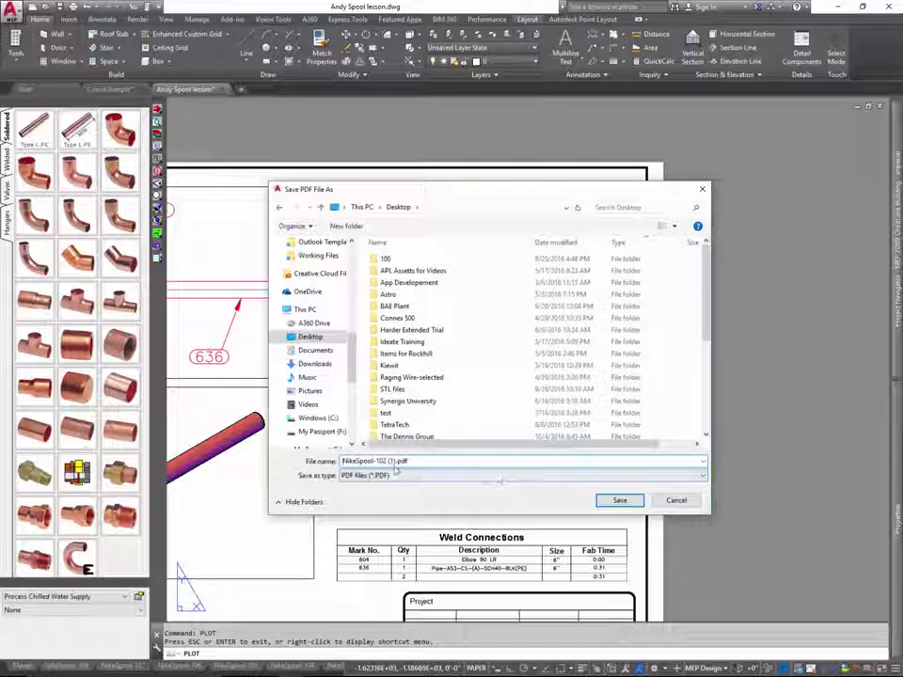
{"action": "type", "text": "103"}
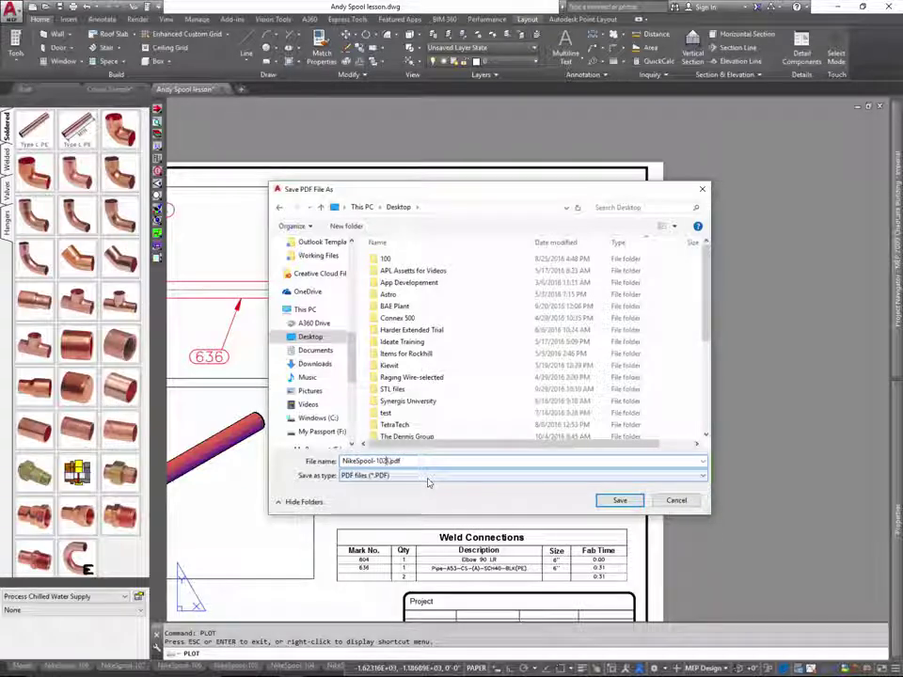
{"action": "left_click", "coordinate": [620, 500]}
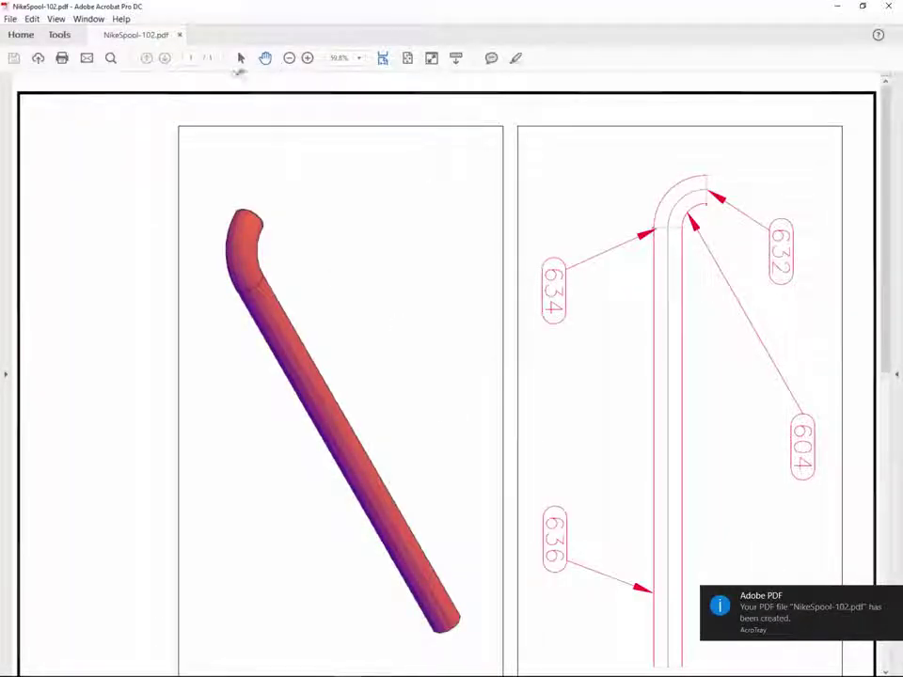
{"action": "mouse_move", "coordinate": [376, 229]}
{"action": "left_mouse_down"}
{"action": "mouse_move", "coordinate": [387, 149]}
{"action": "mouse_move", "coordinate": [360, 219]}
{"action": "left_mouse_up"}
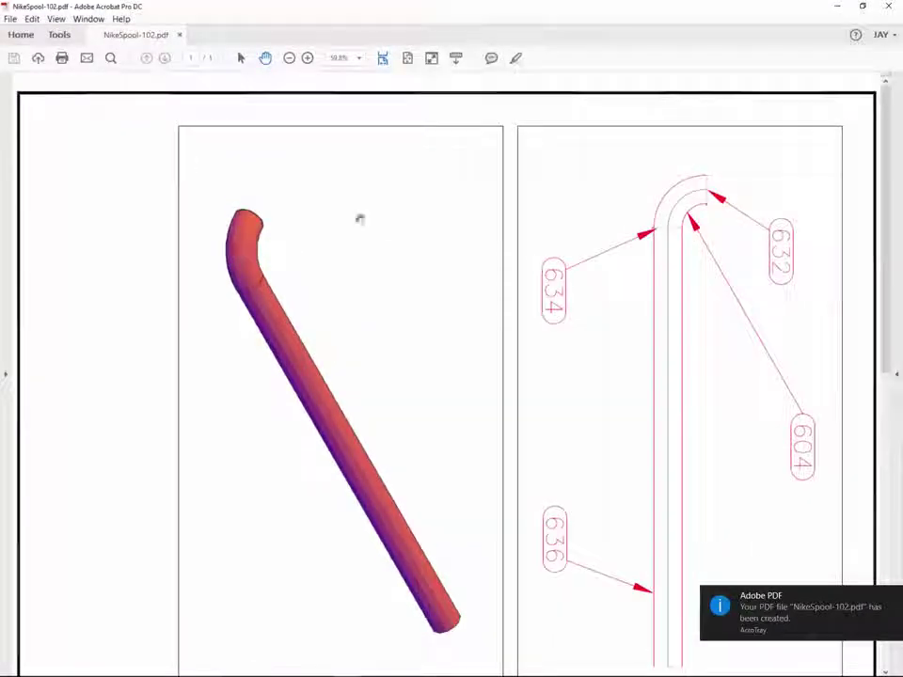
{"action": "left_click", "coordinate": [64, 36]}
{"action": "left_click", "coordinate": [20, 36]}
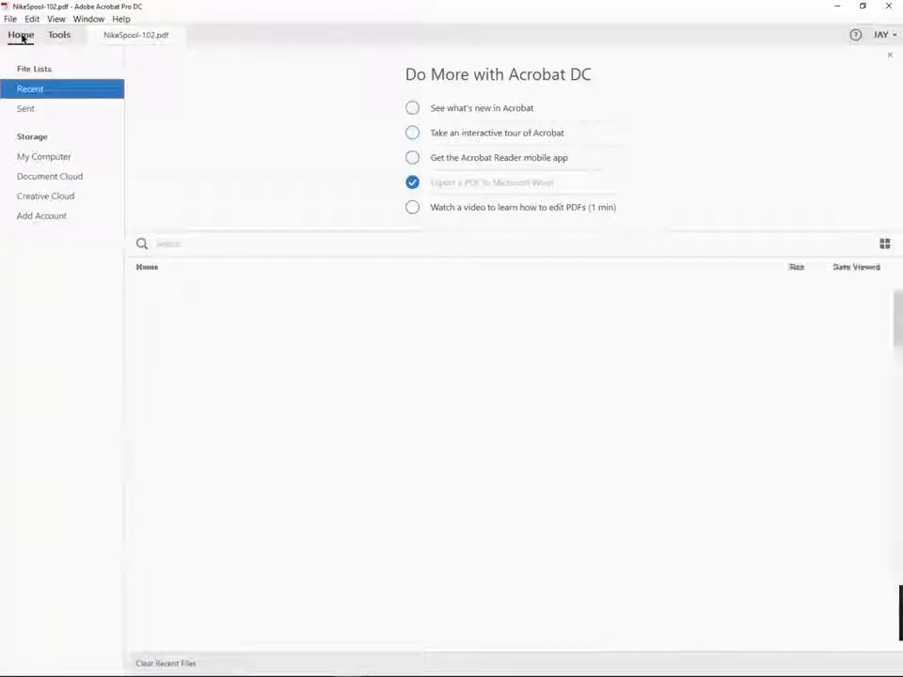
{"action": "left_click", "coordinate": [126, 38]}
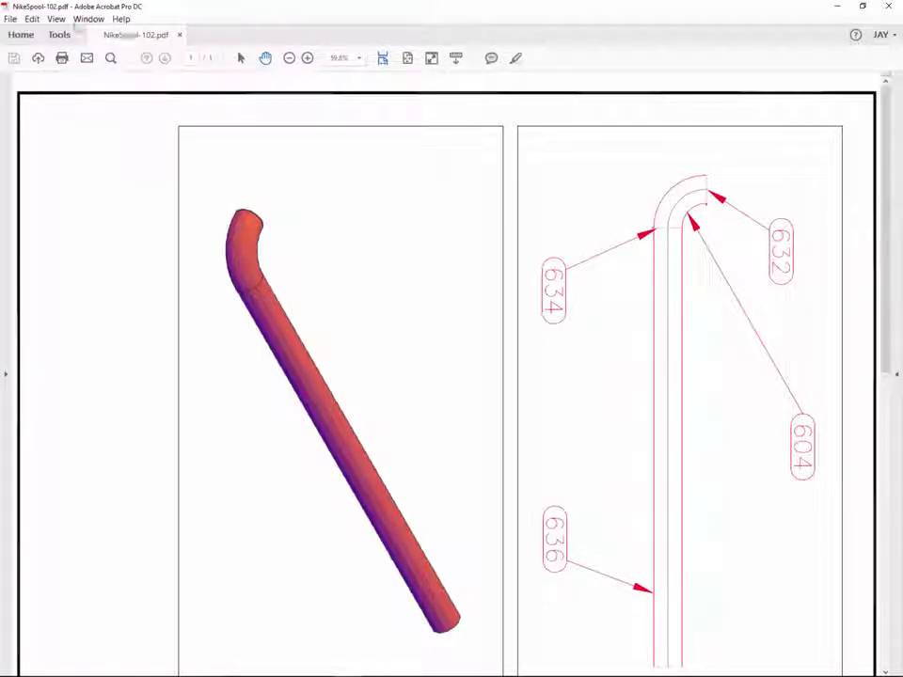
Rotate the view of the plotted PDF counterclockwise to examine the sheet upright, and close Acrobat.
{"action": "left_click", "coordinate": [89, 19]}
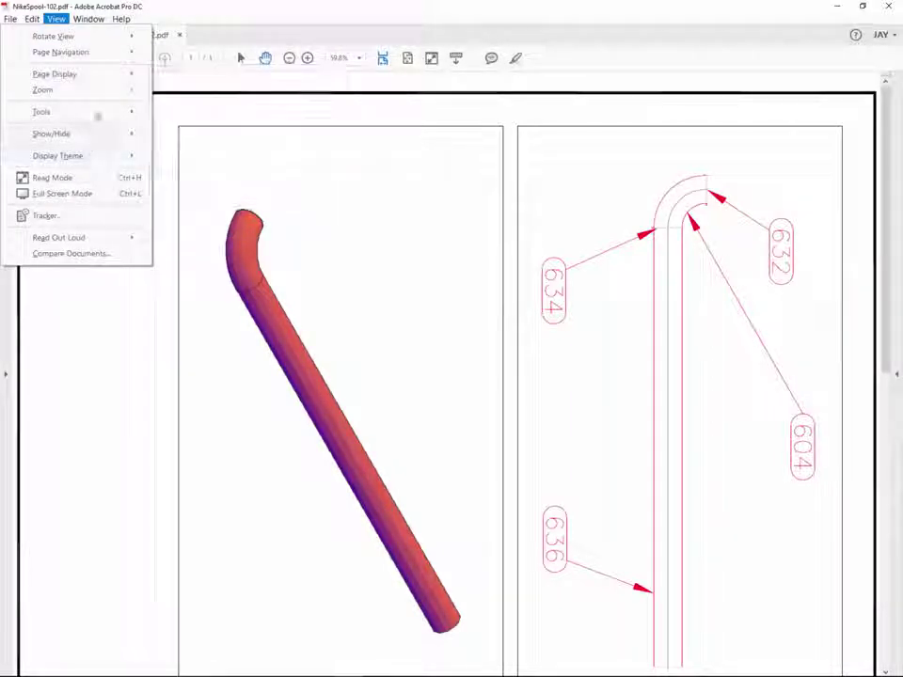
{"action": "mouse_move", "coordinate": [102, 37]}
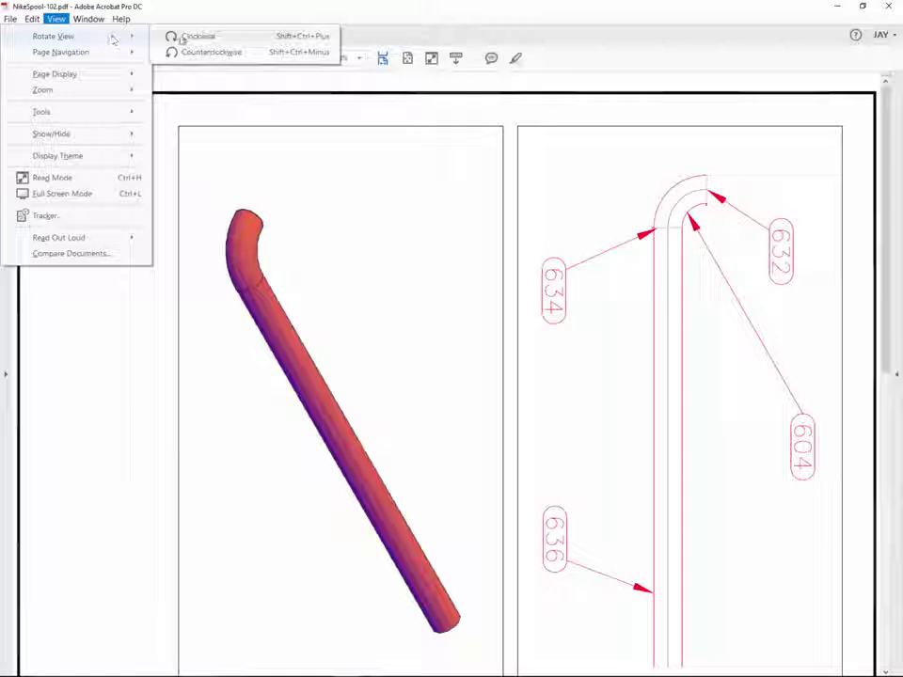
{"action": "left_click", "coordinate": [213, 53]}
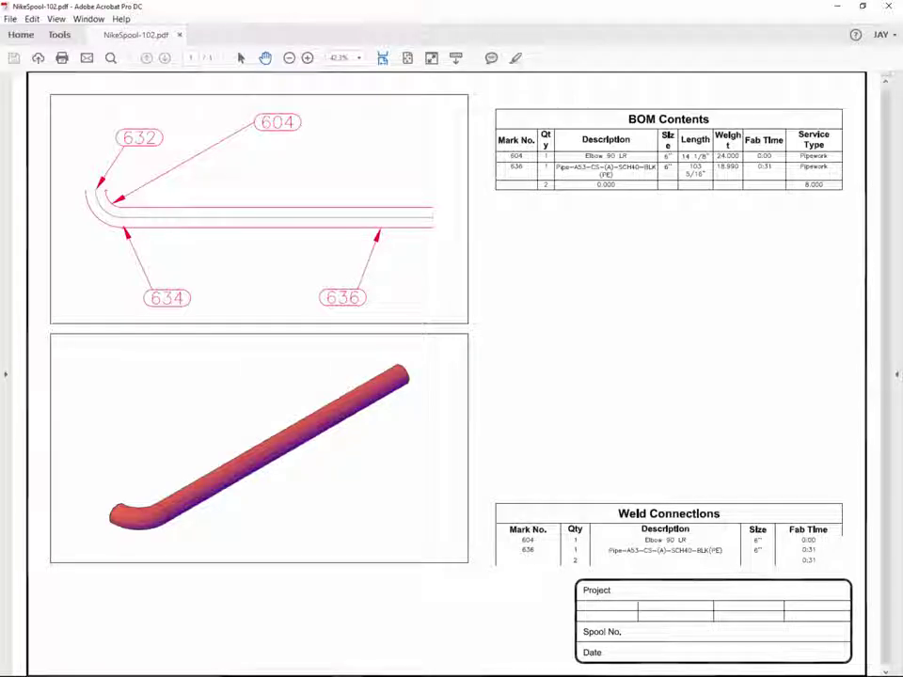
{"action": "left_click", "coordinate": [888, 6]}
Set the shade plot of the lower 3D pipe viewport to Legacy hidden and deselect the viewport.
{"action": "left_click", "coordinate": [363, 460]}
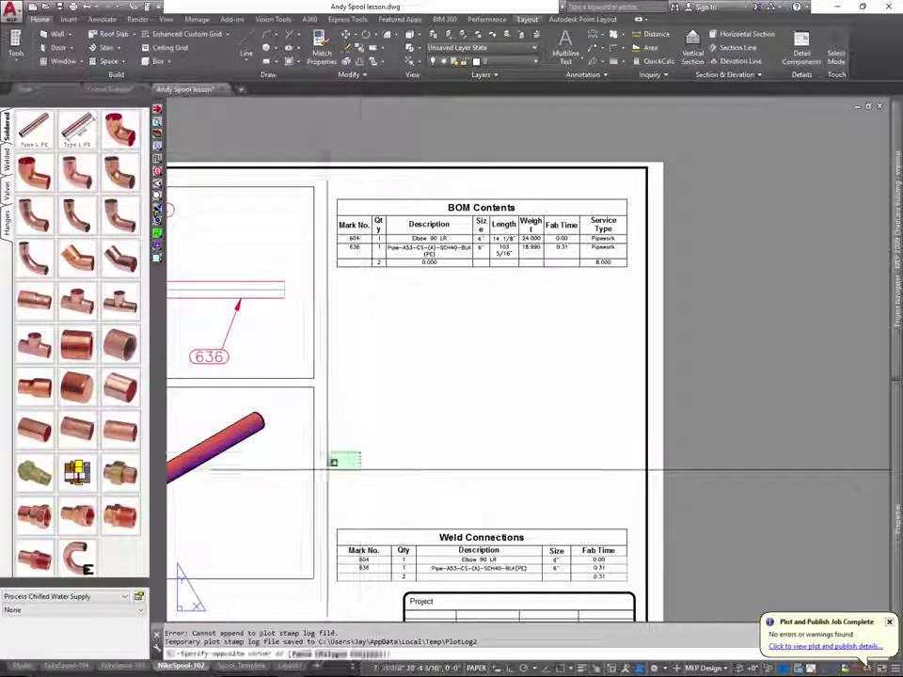
{"action": "left_click", "coordinate": [301, 460]}
{"action": "key", "text": "ctrl+1"}
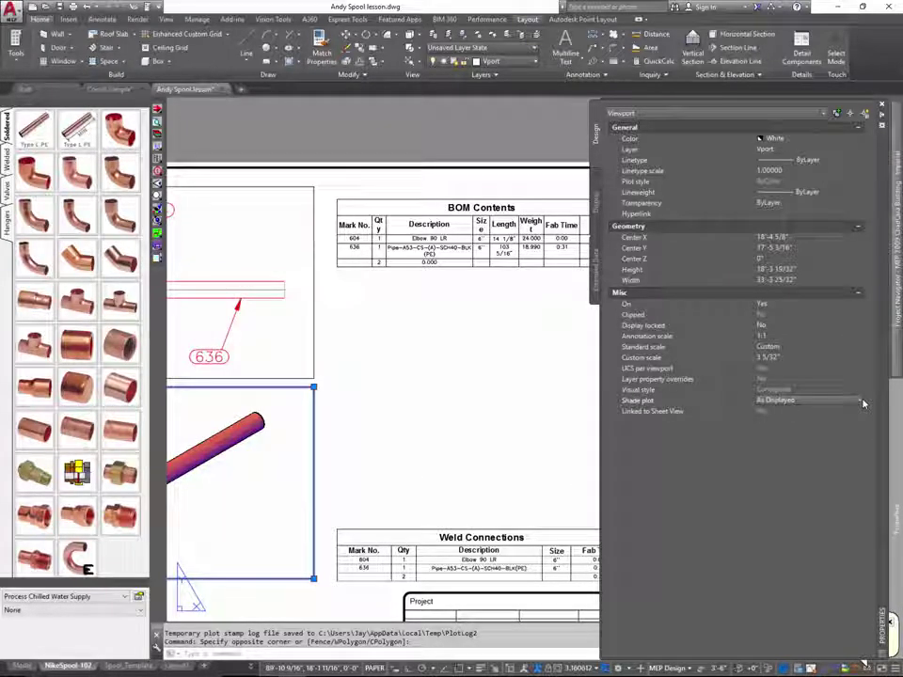
{"action": "left_click", "coordinate": [861, 399]}
{"action": "left_click", "coordinate": [818, 431]}
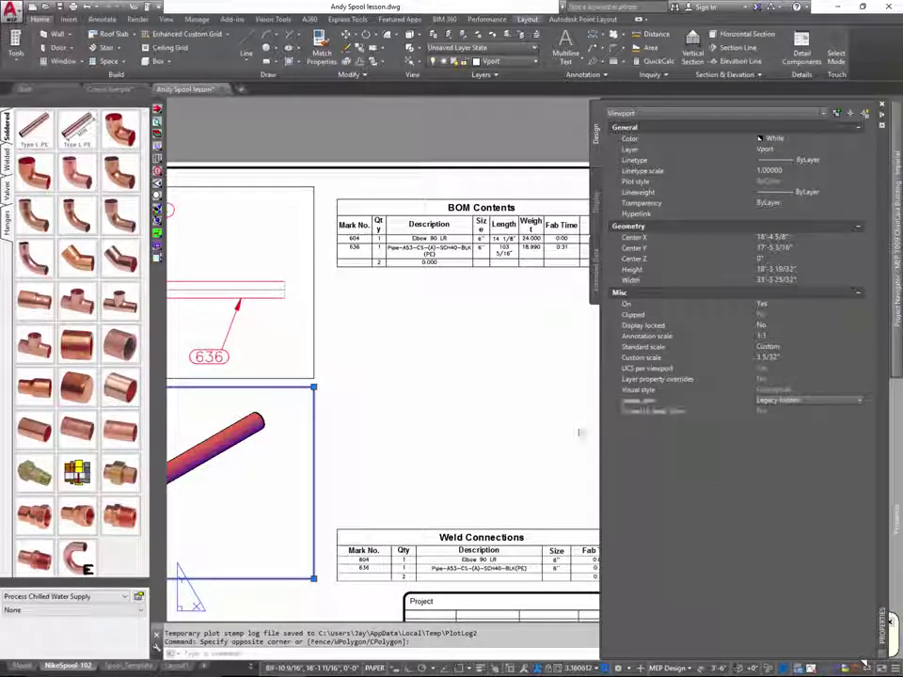
{"action": "key", "text": "Escape"}
{"action": "key", "text": "Escape"}
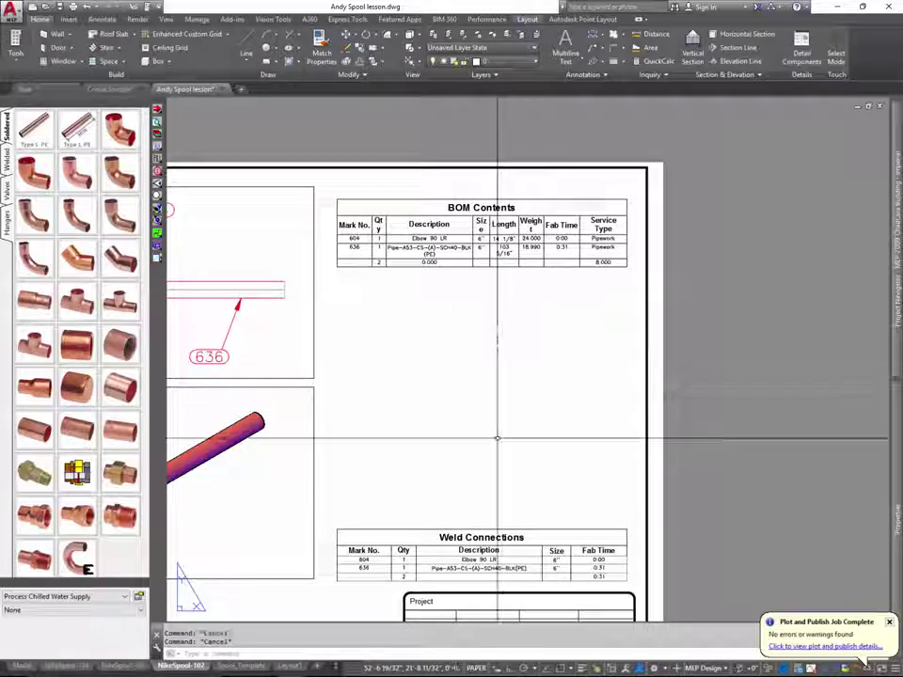
Preview a single-sheet plot with the <Previous plot> page setup, examine the 3D pipe viewport, and close it without plotting.
{"action": "type", "text": "plot"}
{"action": "key", "text": "Return"}
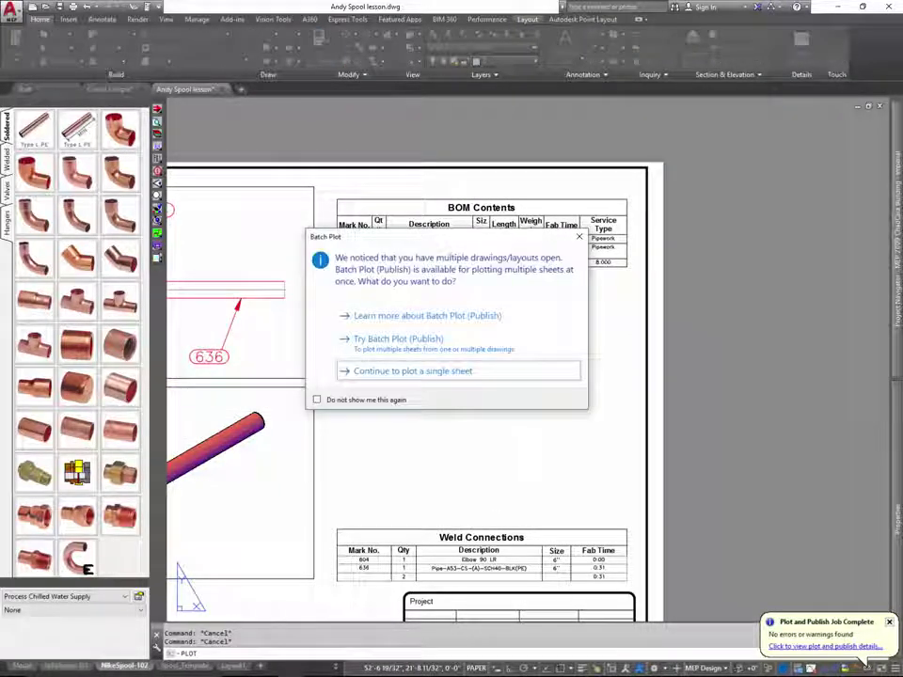
{"action": "left_click", "coordinate": [420, 372]}
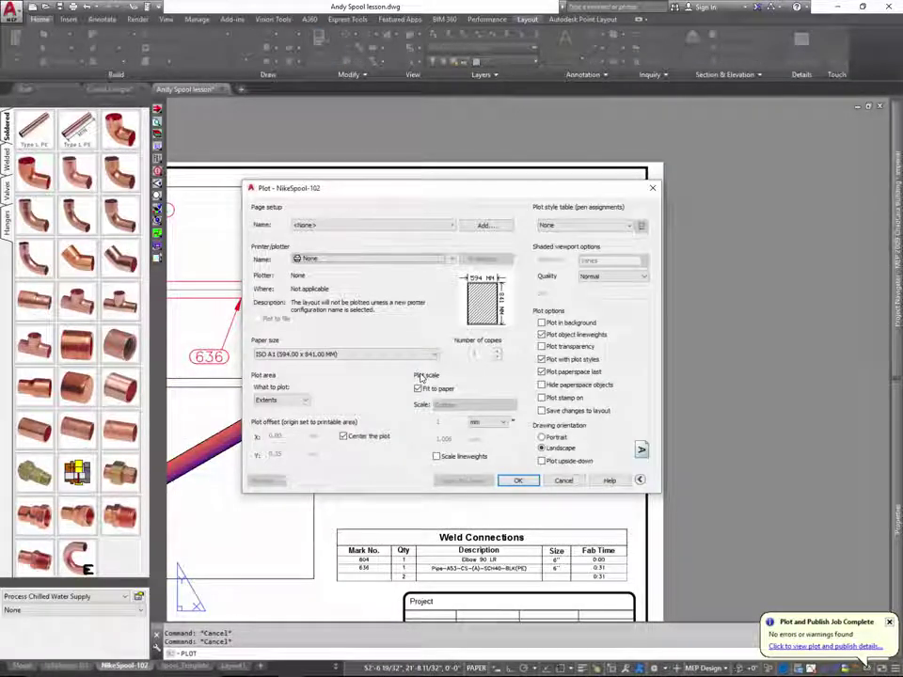
{"action": "left_click", "coordinate": [398, 227]}
{"action": "left_click", "coordinate": [405, 242]}
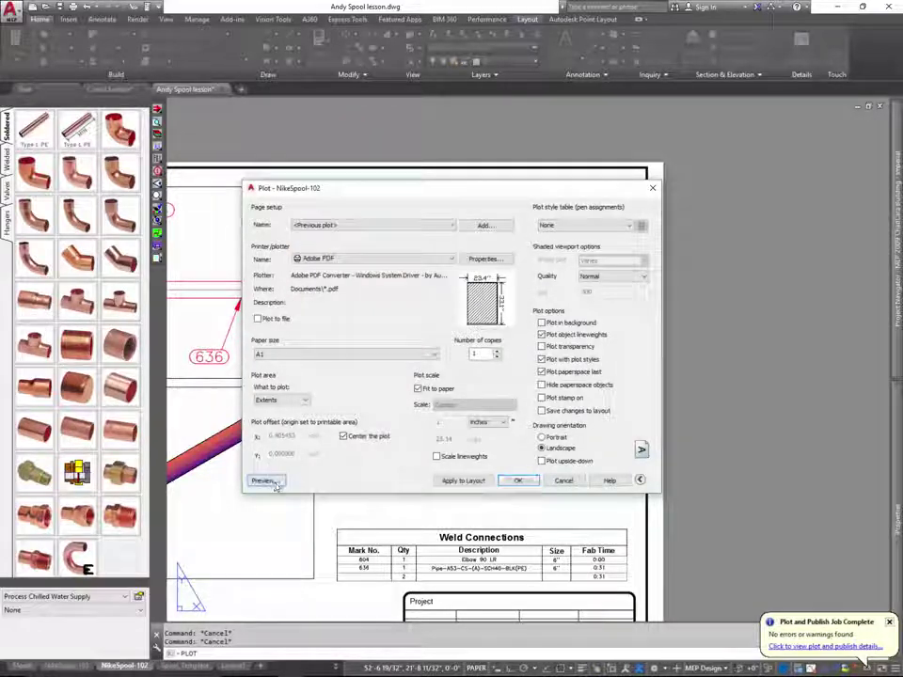
{"action": "left_click", "coordinate": [266, 482]}
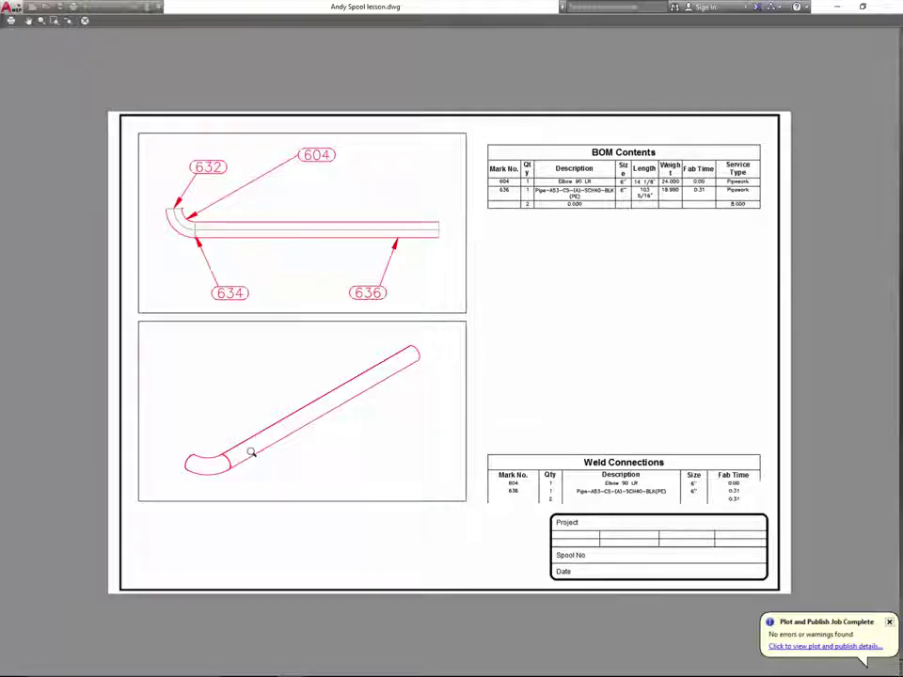
{"action": "key", "text": "Escape"}
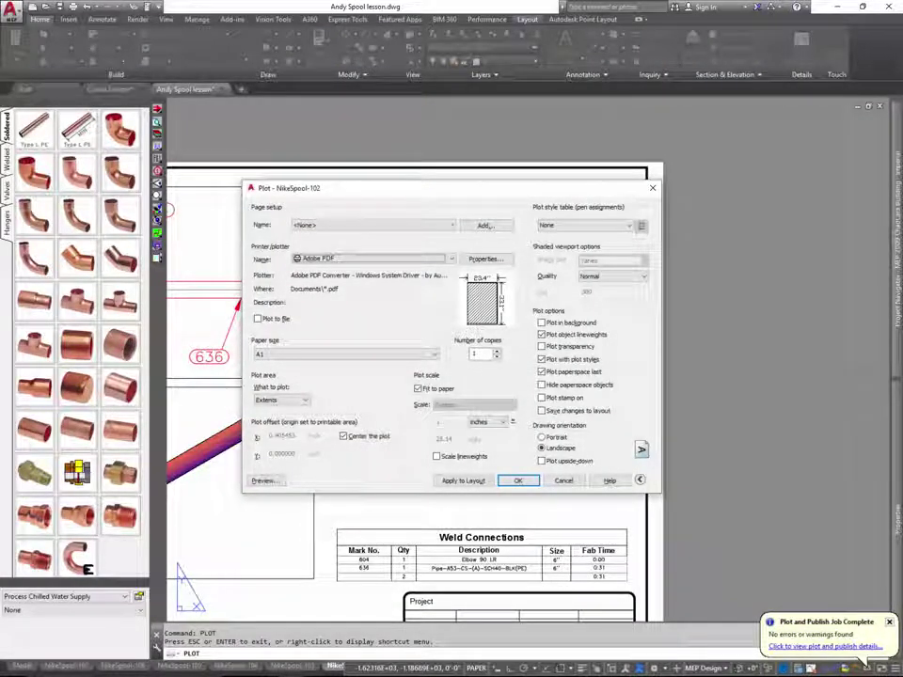
{"action": "left_click", "coordinate": [565, 483]}
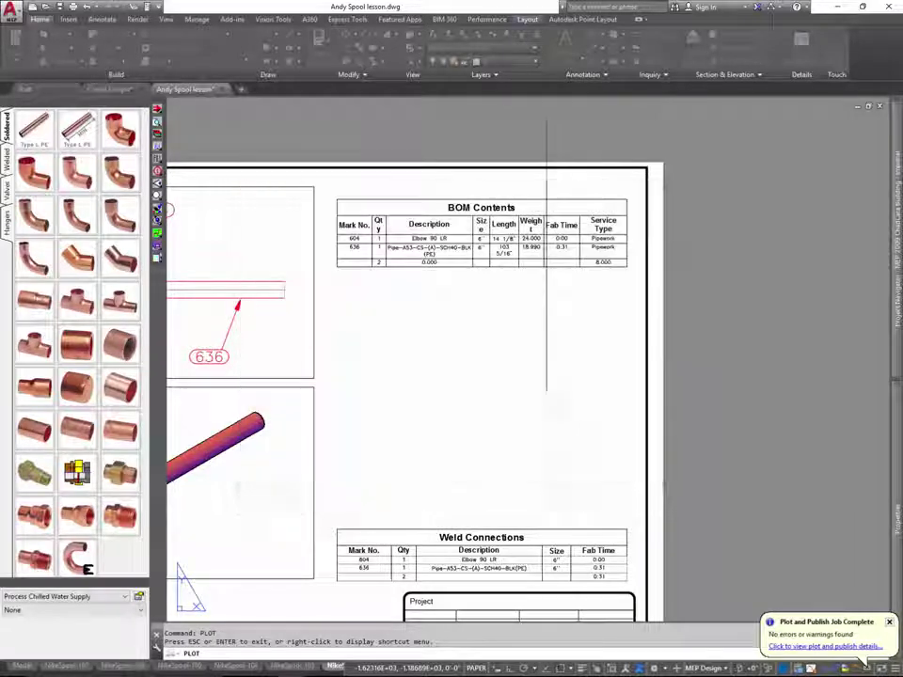